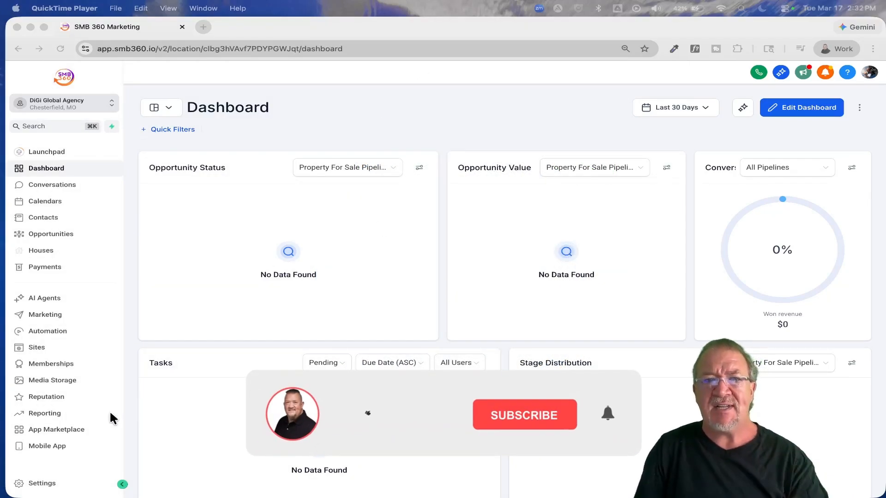
Step: Open the Objects settings and look over the standard and custom objects
{"action": "left_click", "coordinate": [33, 483]}
{"action": "left_click", "coordinate": [33, 483]}
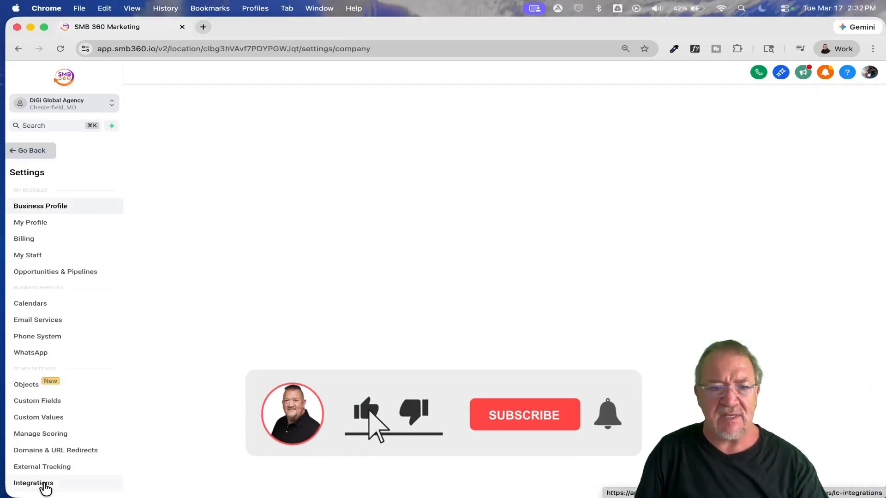
{"action": "left_click", "coordinate": [28, 387]}
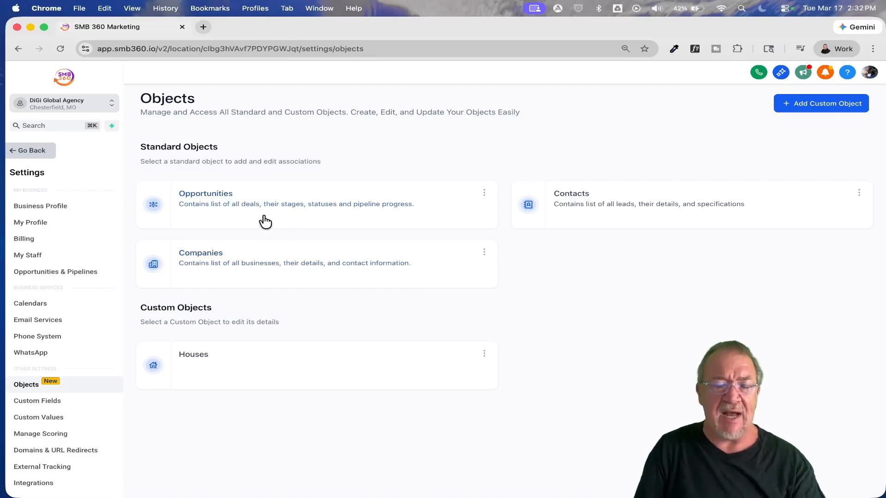
{"action": "scroll", "coordinate": [264, 219], "scroll_direction": "up", "scroll_amount": 5}
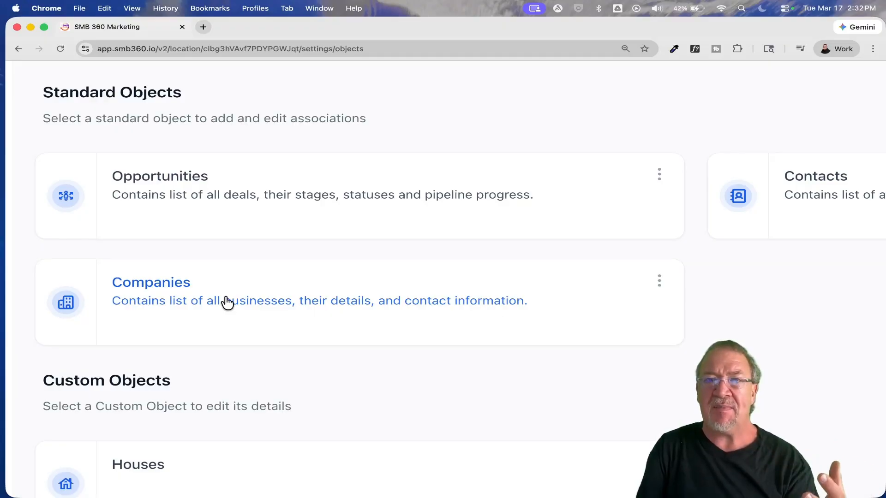
{"action": "scroll", "coordinate": [226, 298], "scroll_direction": "down", "scroll_amount": 5}
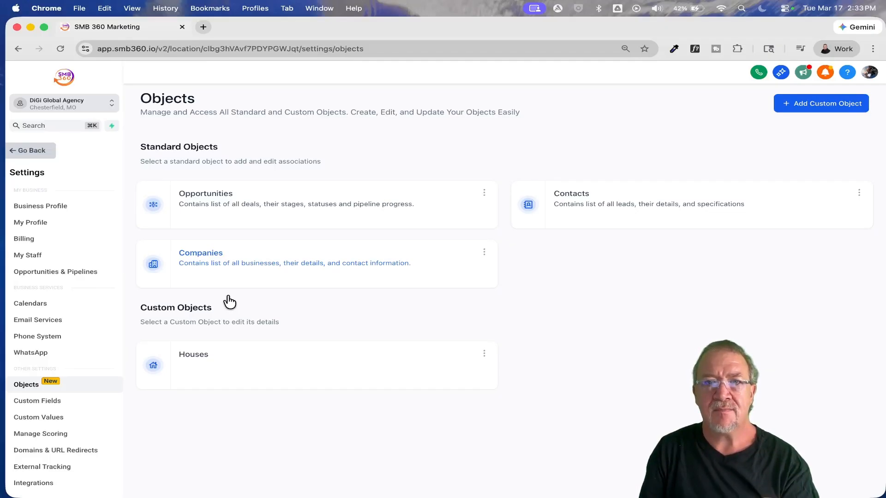
Step: Look at the new custom object form without creating anything, and open the details of the Houses custom object
{"action": "left_click", "coordinate": [807, 109]}
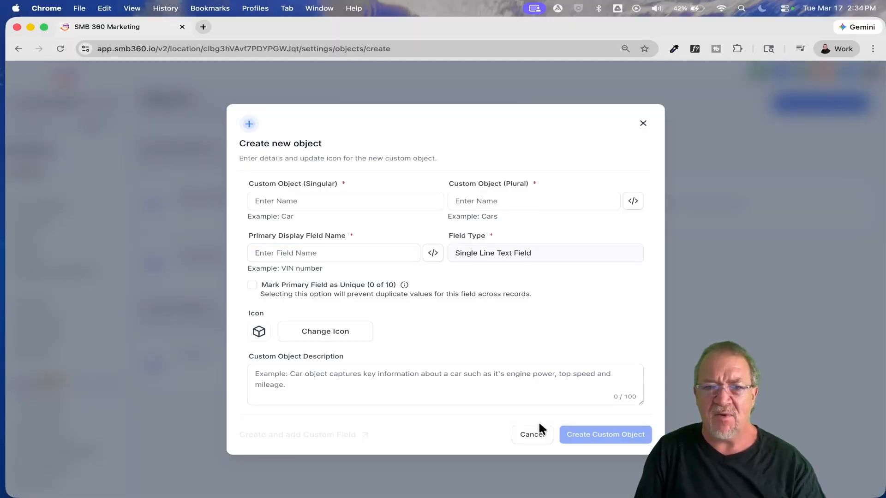
{"action": "left_click", "coordinate": [530, 435]}
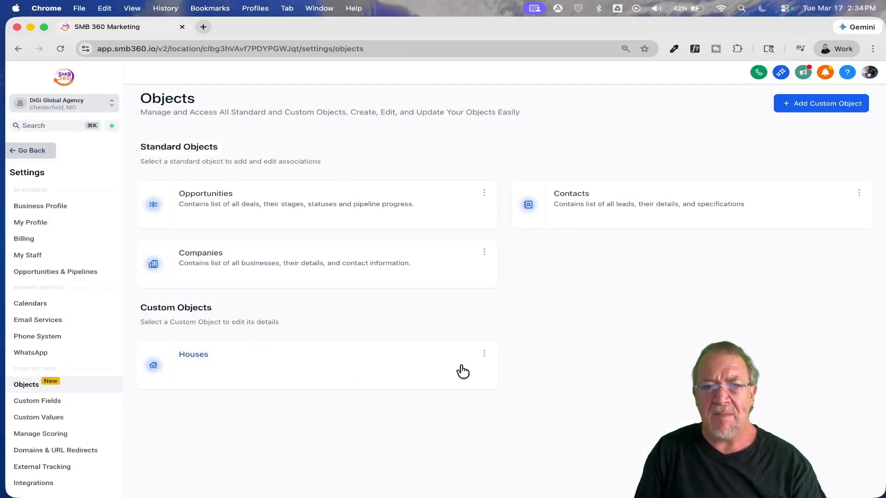
{"action": "left_click", "coordinate": [484, 354]}
{"action": "left_click", "coordinate": [406, 395]}
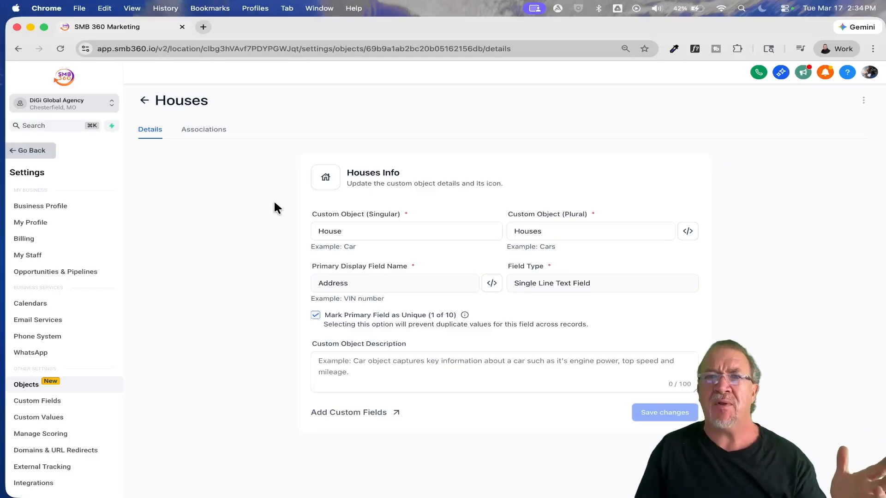
Step: Review the labels, limits and associated objects of the Houses object's associations
{"action": "left_click", "coordinate": [196, 137]}
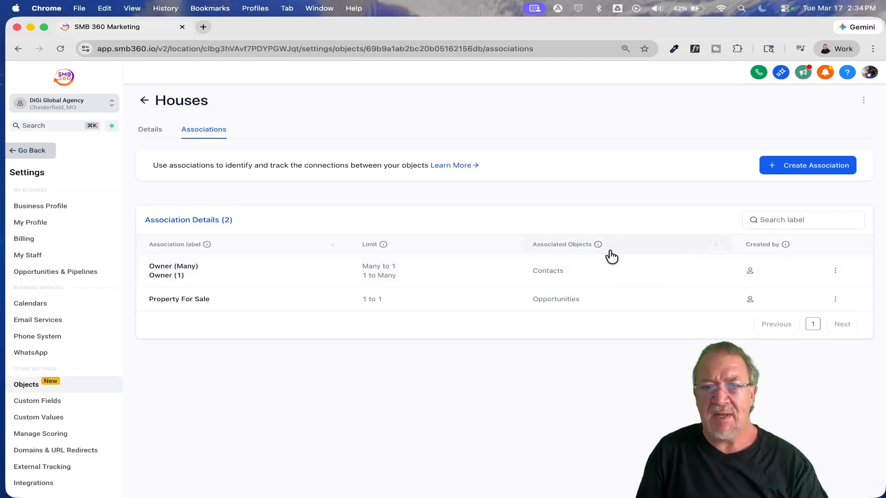
{"action": "scroll", "coordinate": [605, 271], "scroll_direction": "up", "scroll_amount": 5}
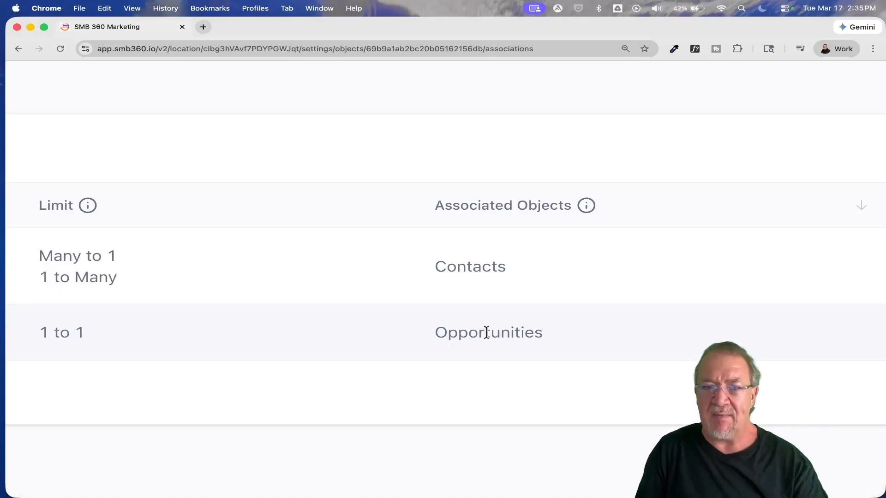
{"action": "scroll", "coordinate": [418, 297], "scroll_direction": "down", "scroll_amount": 5}
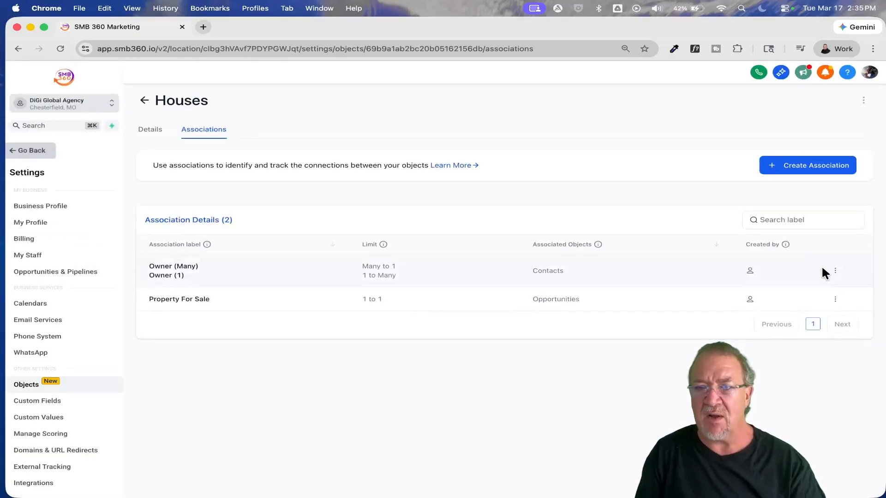
Step: Open the Owner association with Contacts for editing and examine its label and relationship configuration
{"action": "left_click", "coordinate": [835, 271]}
{"action": "left_click", "coordinate": [833, 239]}
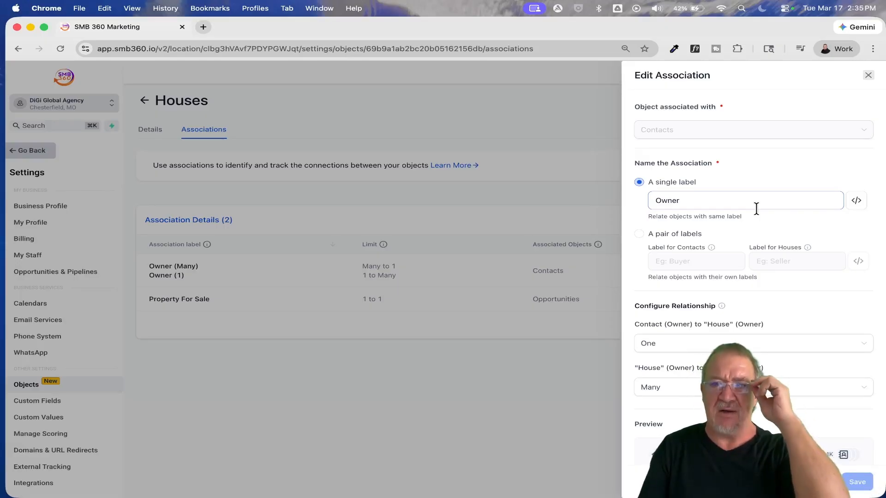
{"action": "scroll", "coordinate": [756, 208], "scroll_direction": "down", "scroll_amount": 3}
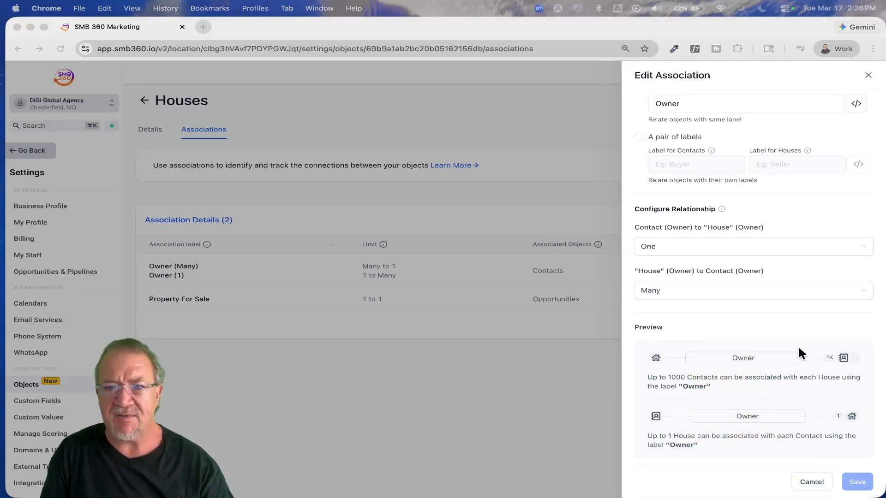
{"action": "left_click", "coordinate": [755, 208]}
{"action": "scroll", "coordinate": [730, 256], "scroll_direction": "up", "scroll_amount": 3}
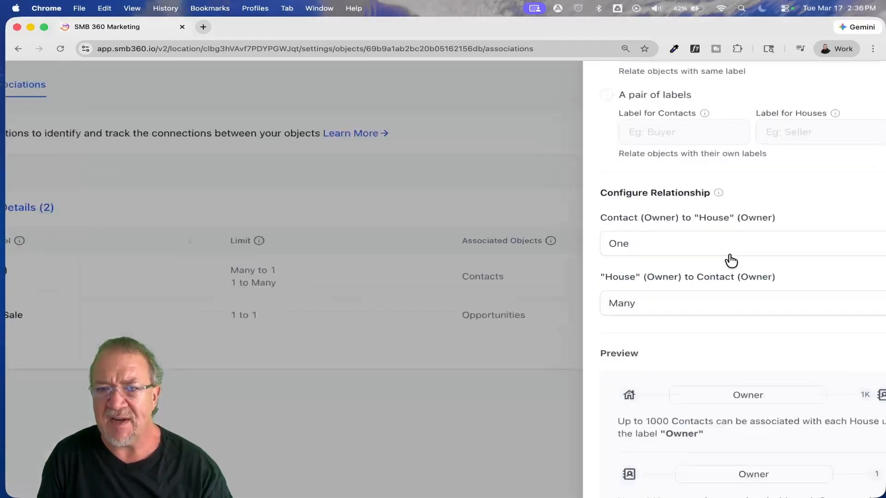
{"action": "scroll", "coordinate": [731, 260], "scroll_direction": "up", "scroll_amount": 5}
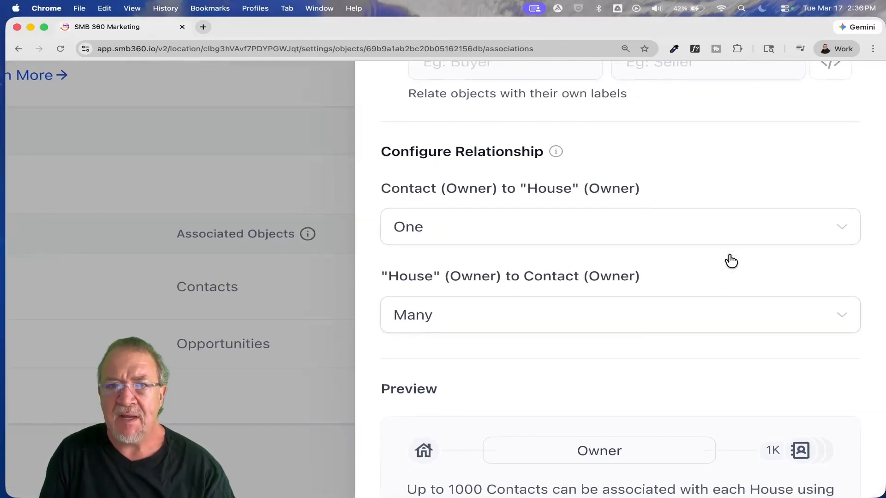
{"action": "scroll", "coordinate": [729, 258], "scroll_direction": "down", "scroll_amount": 3}
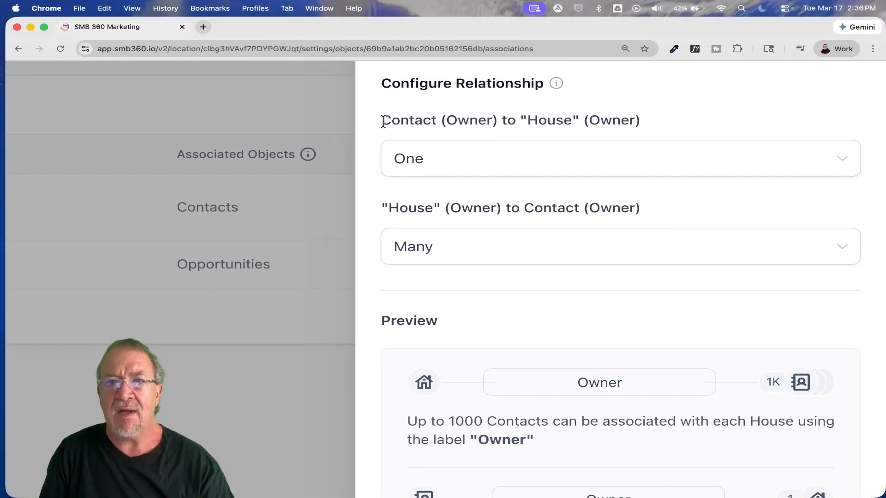
Step: Check the available options for the Contact to House relationship and read the association preview
{"action": "left_click", "coordinate": [468, 165]}
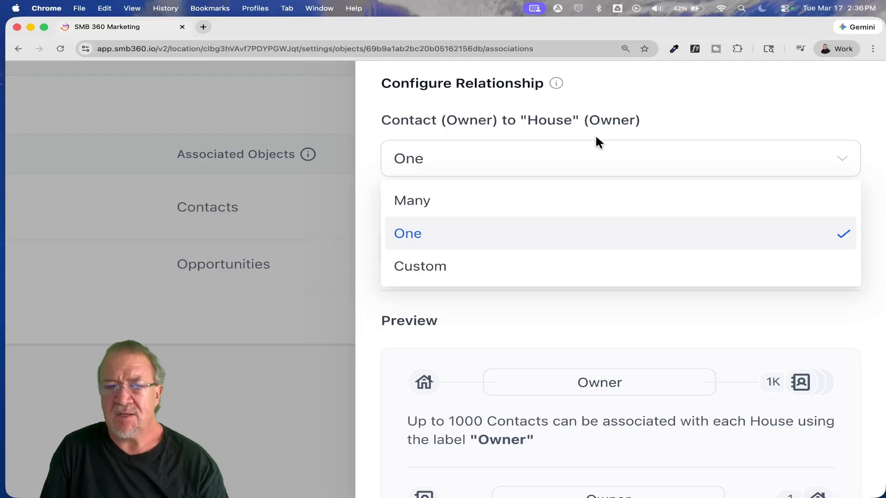
{"action": "left_click", "coordinate": [654, 134]}
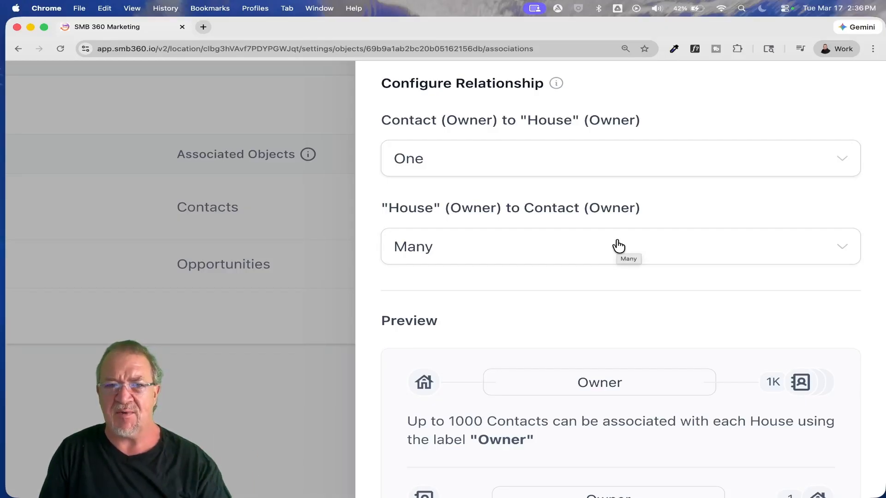
{"action": "scroll", "coordinate": [616, 240], "scroll_direction": "down", "scroll_amount": 4}
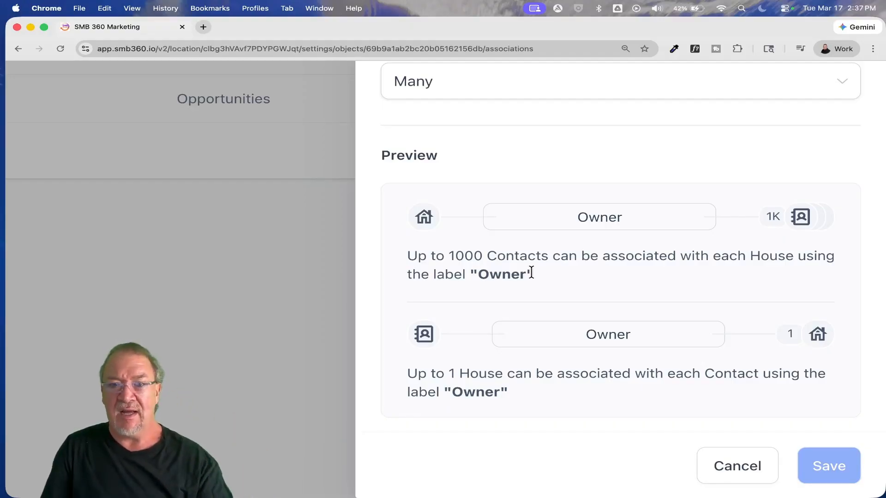
{"action": "scroll", "coordinate": [567, 203], "scroll_direction": "up", "scroll_amount": 5}
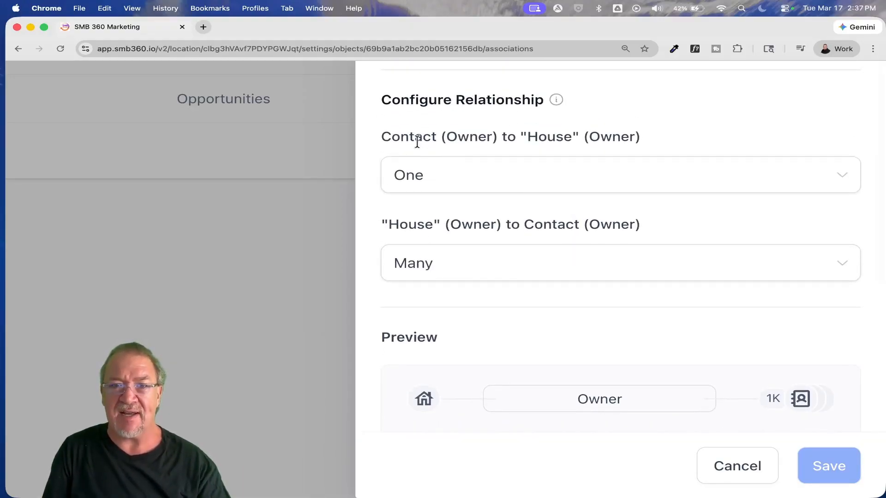
Step: Try the Contact to House relationship of the Owner association as Many and check the effect in the preview
{"action": "left_click", "coordinate": [447, 187]}
{"action": "left_click", "coordinate": [446, 216]}
{"action": "scroll", "coordinate": [519, 326], "scroll_direction": "down", "scroll_amount": 2}
{"action": "scroll", "coordinate": [519, 326], "scroll_direction": "down", "scroll_amount": 3}
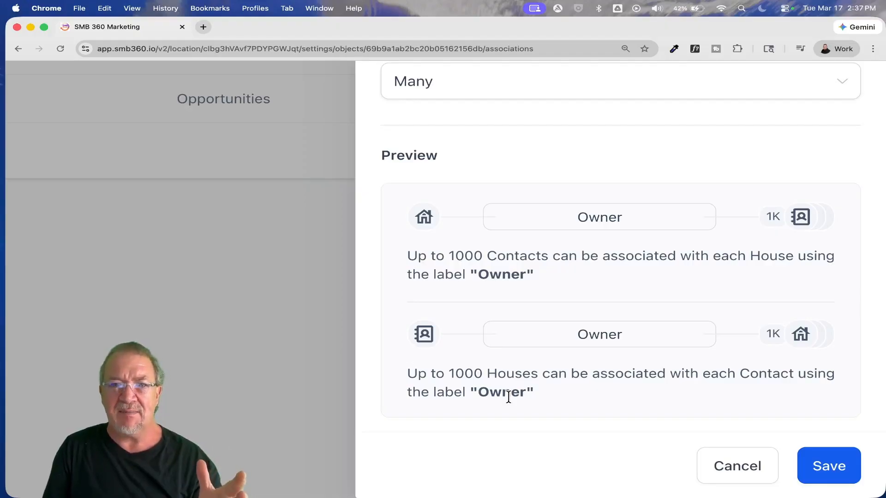
Step: Set the Contact to House relationship back to One and close the Owner association without saving
{"action": "scroll", "coordinate": [508, 396], "scroll_direction": "up", "scroll_amount": 5}
{"action": "left_click", "coordinate": [475, 159]}
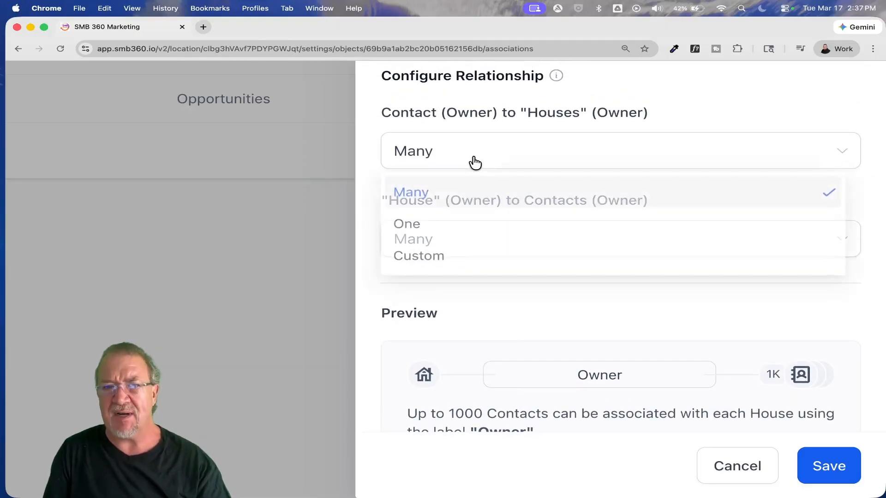
{"action": "left_click", "coordinate": [456, 223]}
{"action": "scroll", "coordinate": [528, 296], "scroll_direction": "down", "scroll_amount": 4}
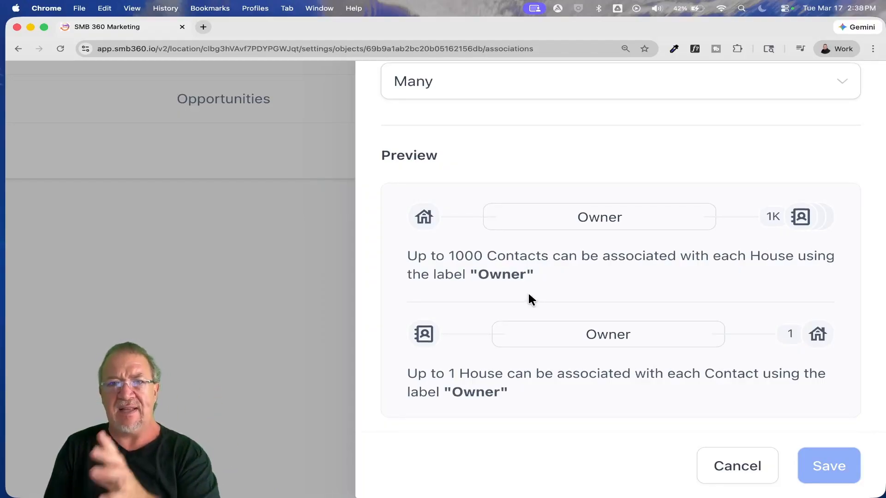
{"action": "left_click", "coordinate": [743, 465]}
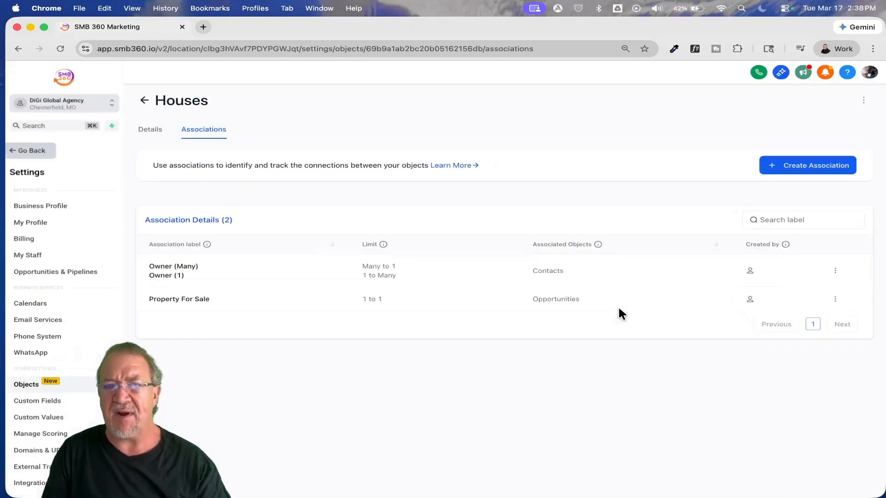
Step: Check which objects can be chosen for a new Houses association, and cancel its creation
{"action": "left_click", "coordinate": [836, 301]}
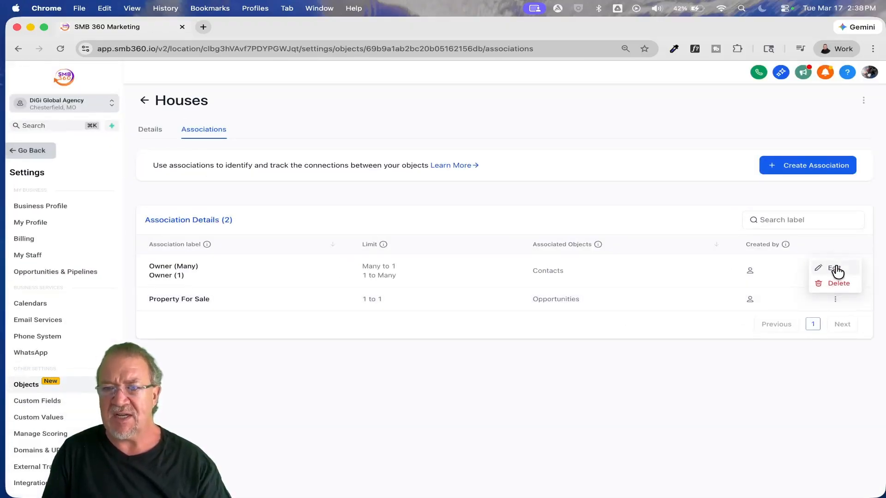
{"action": "left_click", "coordinate": [806, 167]}
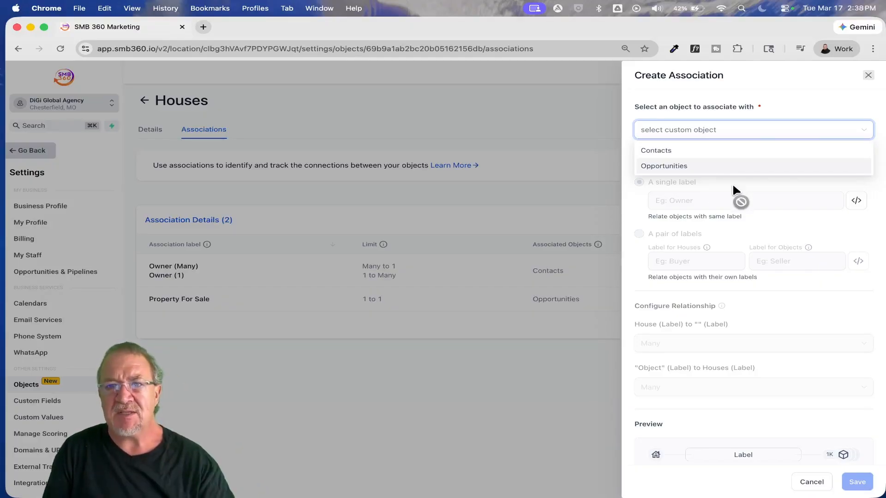
{"action": "left_click", "coordinate": [813, 483]}
Step: Open the Property For Sale association, review its label, relationship limits and preview, and close it without saving
{"action": "left_click", "coordinate": [835, 299]}
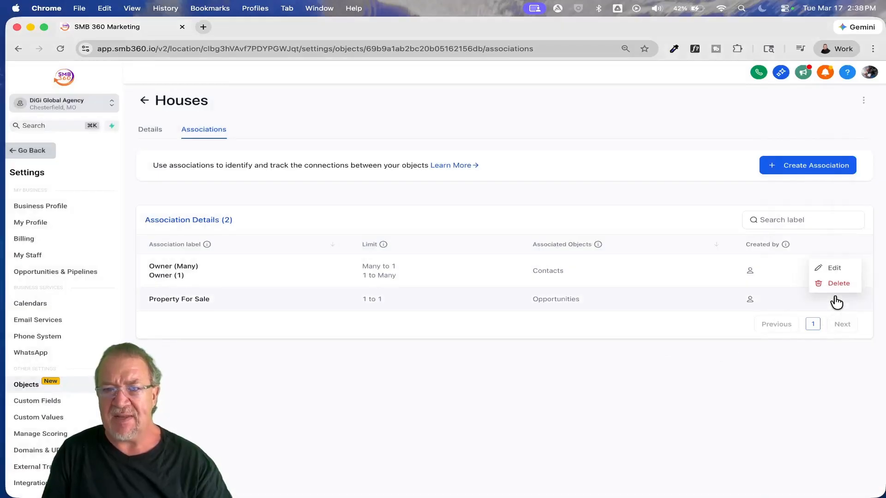
{"action": "left_click", "coordinate": [834, 266]}
{"action": "left_click_drag", "start_coordinate": [731, 199], "coordinate": [586, 200]}
{"action": "scroll", "coordinate": [739, 275], "scroll_direction": "down", "scroll_amount": 3}
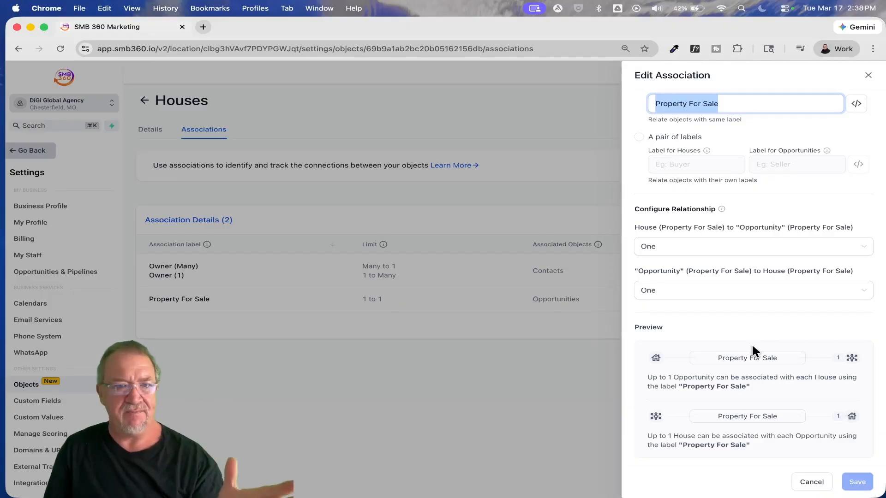
{"action": "left_click", "coordinate": [811, 481]}
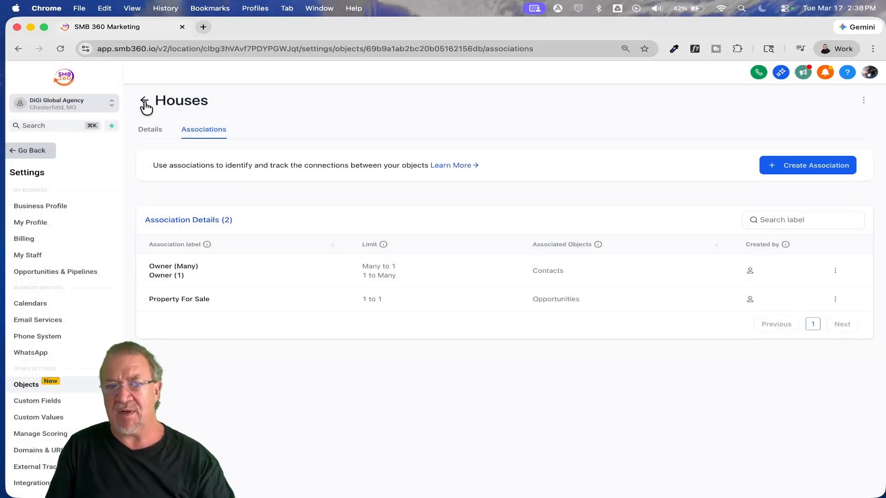
Step: Go from the Houses details to the custom fields, filter the folders by House and view the fields in House Info
{"action": "left_click", "coordinate": [149, 130]}
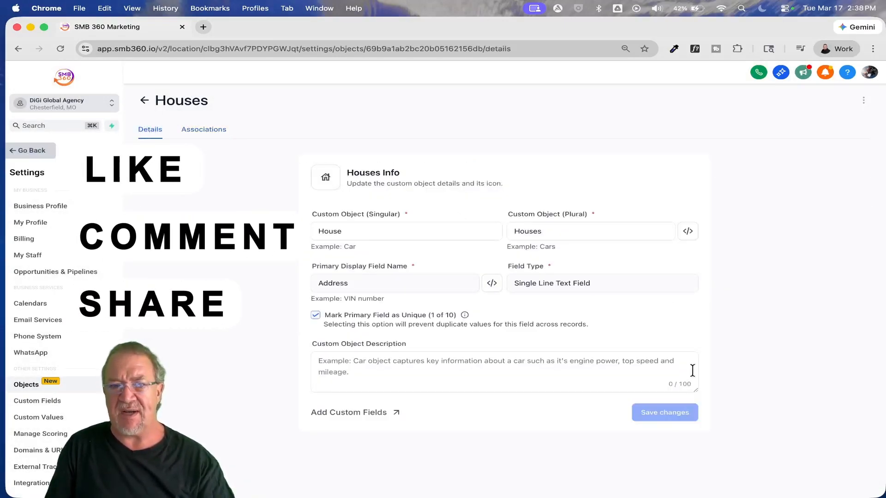
{"action": "left_click", "coordinate": [356, 415]}
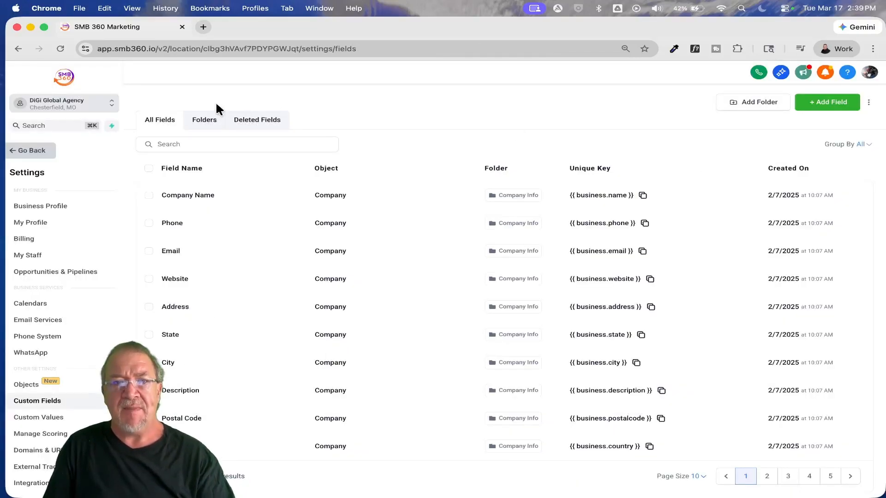
{"action": "left_click", "coordinate": [204, 121]}
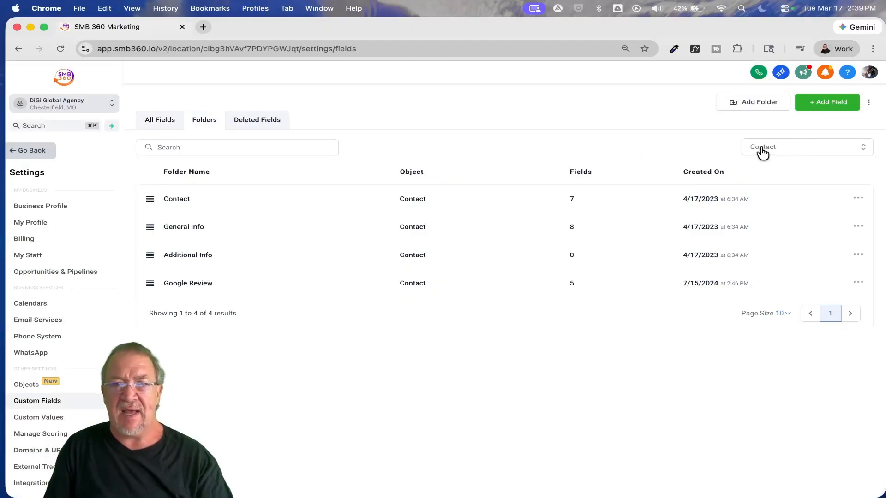
{"action": "left_click", "coordinate": [777, 150]}
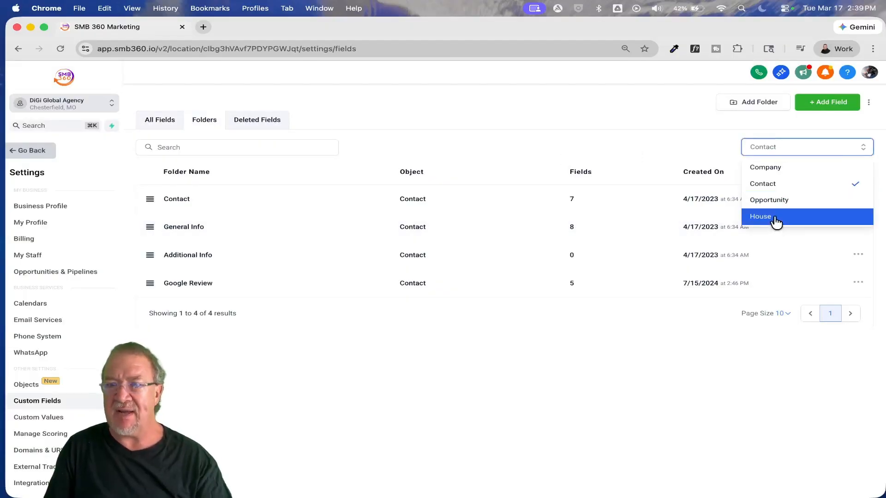
{"action": "left_click", "coordinate": [789, 217]}
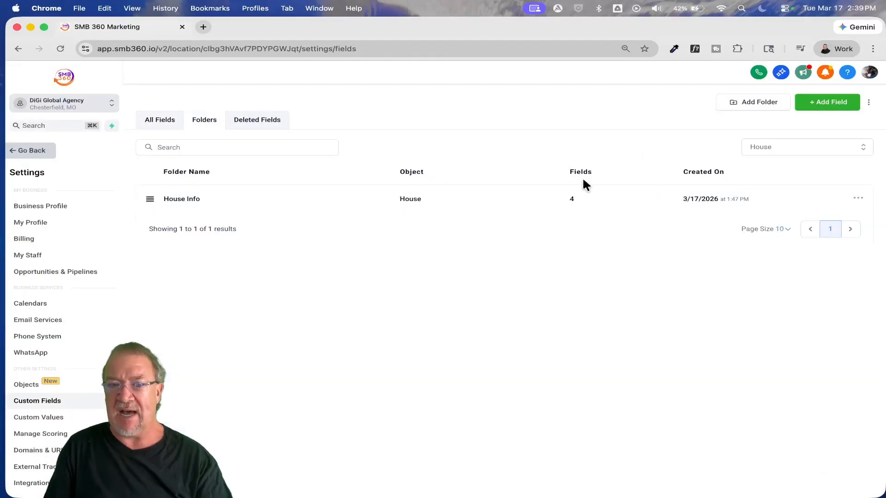
{"action": "left_click", "coordinate": [182, 200]}
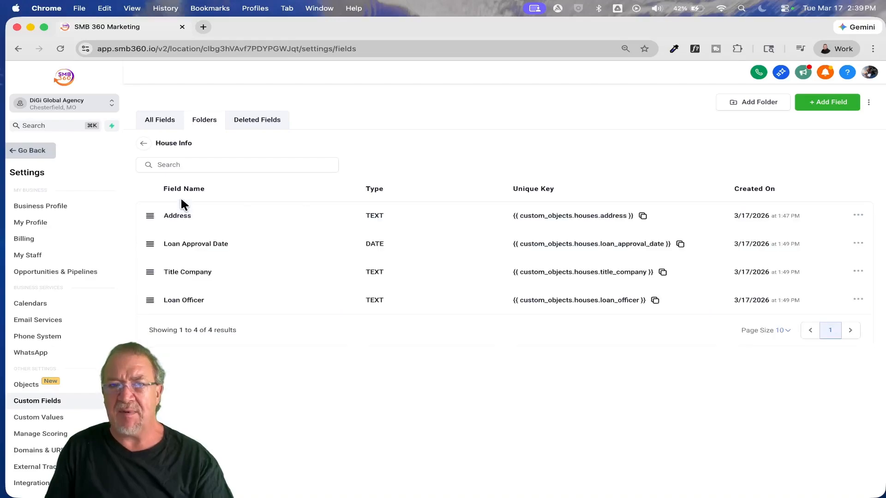
{"action": "scroll", "coordinate": [181, 218], "scroll_direction": "up", "scroll_amount": 5}
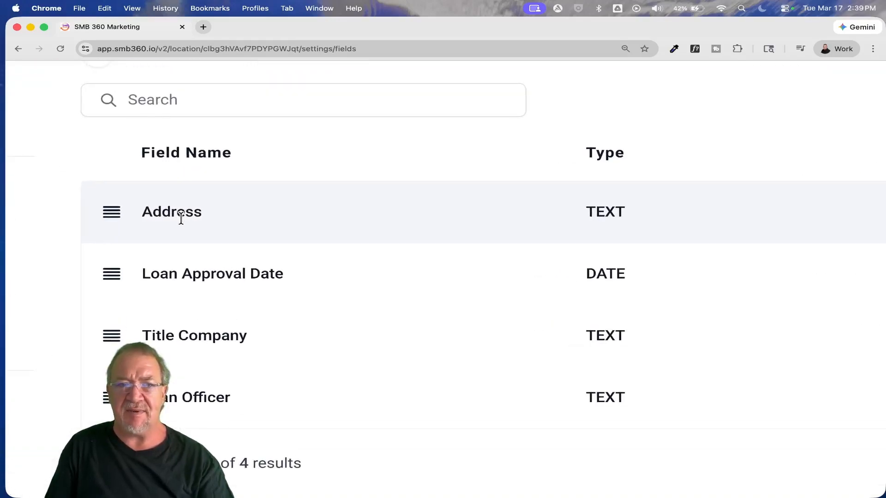
Step: Leave the House Info fields and the settings, and open the list of Houses records
{"action": "scroll", "coordinate": [181, 218], "scroll_direction": "down", "scroll_amount": 1}
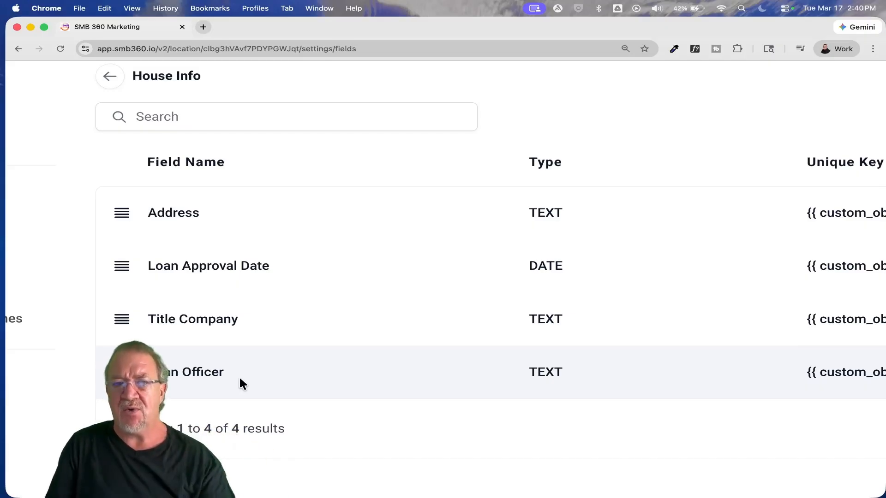
{"action": "key", "text": "super+minus"}
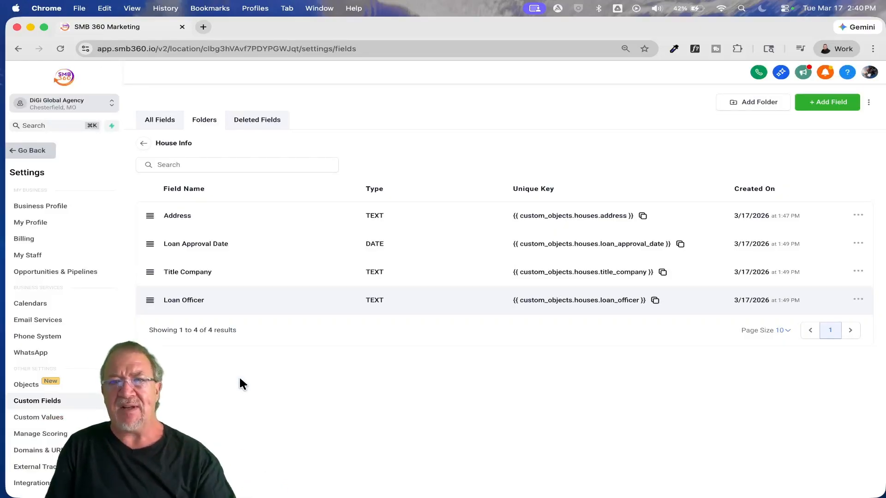
{"action": "left_click", "coordinate": [144, 144]}
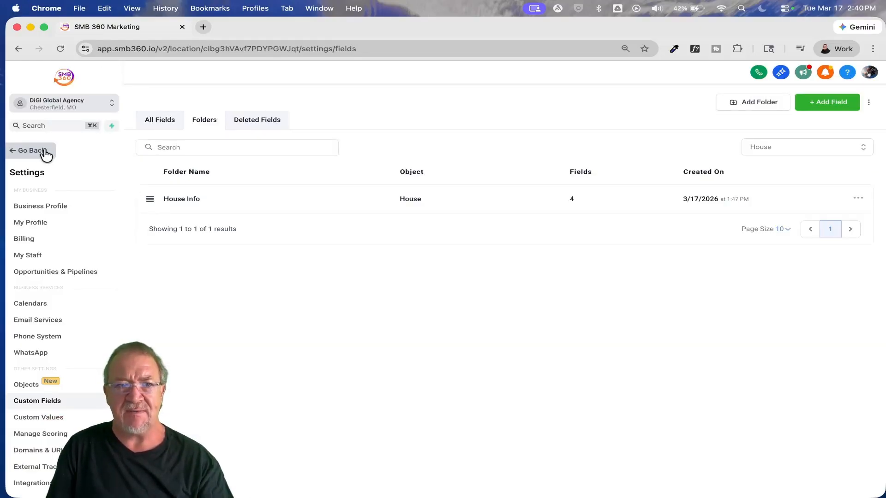
{"action": "left_click", "coordinate": [39, 151]}
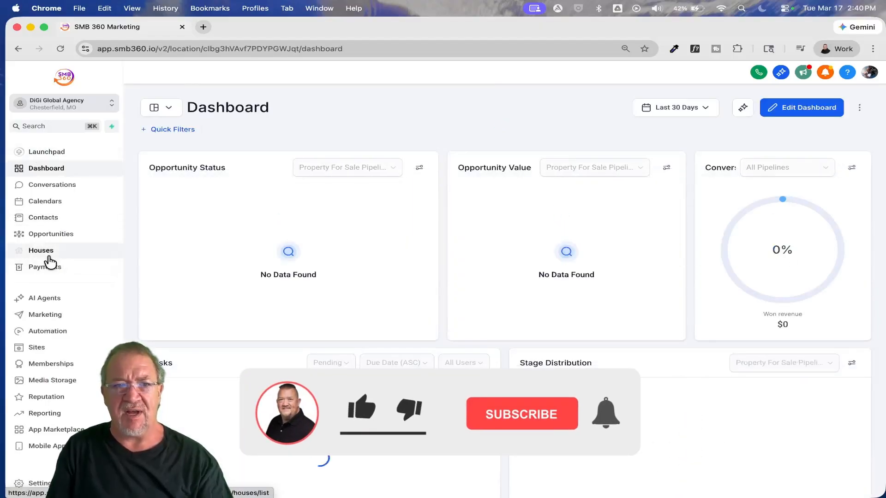
{"action": "left_click", "coordinate": [44, 251]}
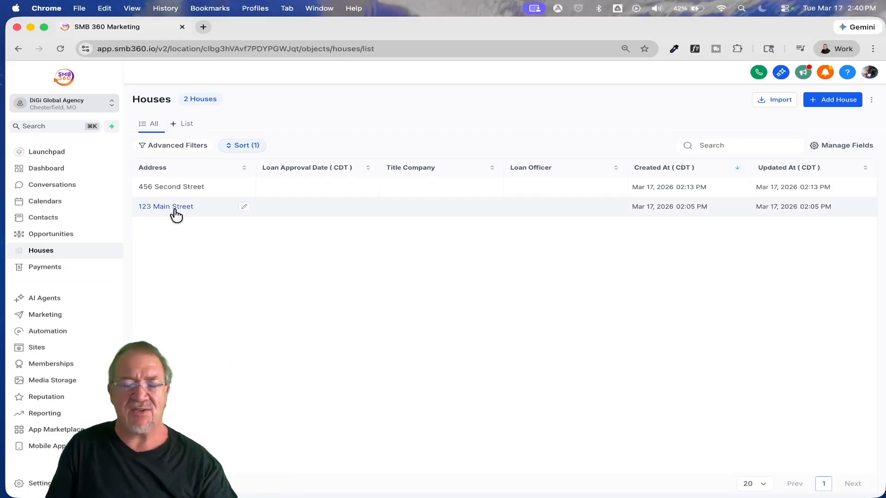
Step: View the Contacts and Opportunities sections, and return to the Houses list
{"action": "left_click", "coordinate": [42, 219]}
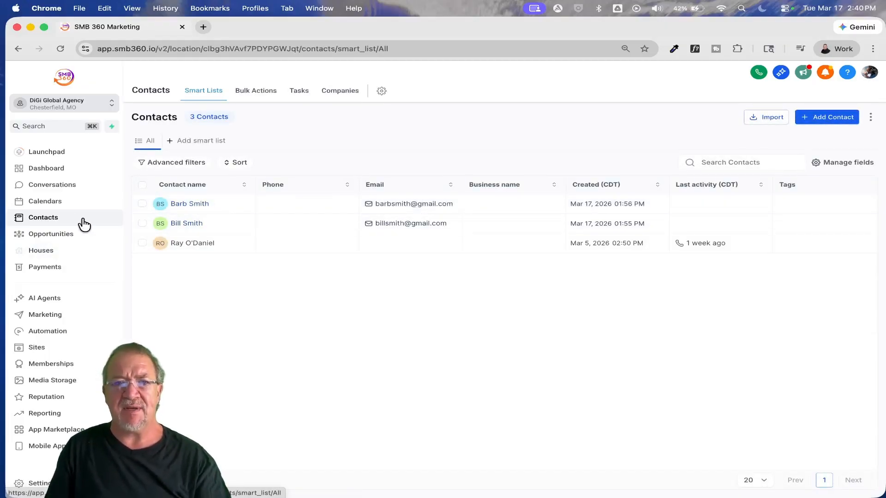
{"action": "left_click", "coordinate": [52, 234]}
{"action": "left_click", "coordinate": [50, 251]}
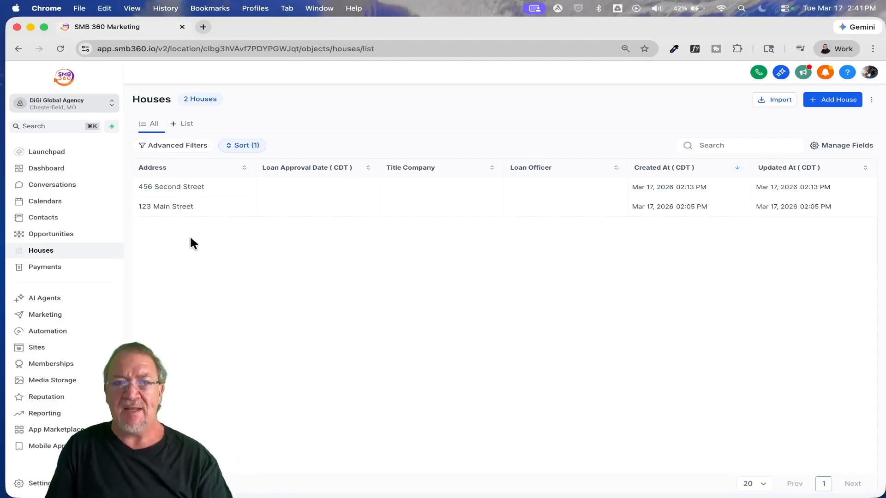
Step: Check the details of the second listed house and the fields of the new house form, closing both without saving
{"action": "left_click", "coordinate": [167, 208]}
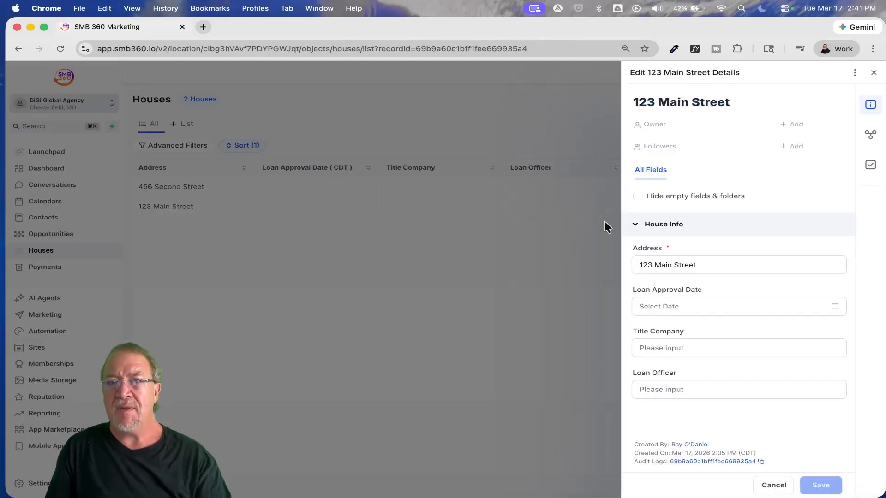
{"action": "left_click", "coordinate": [873, 72]}
{"action": "left_click", "coordinate": [829, 96]}
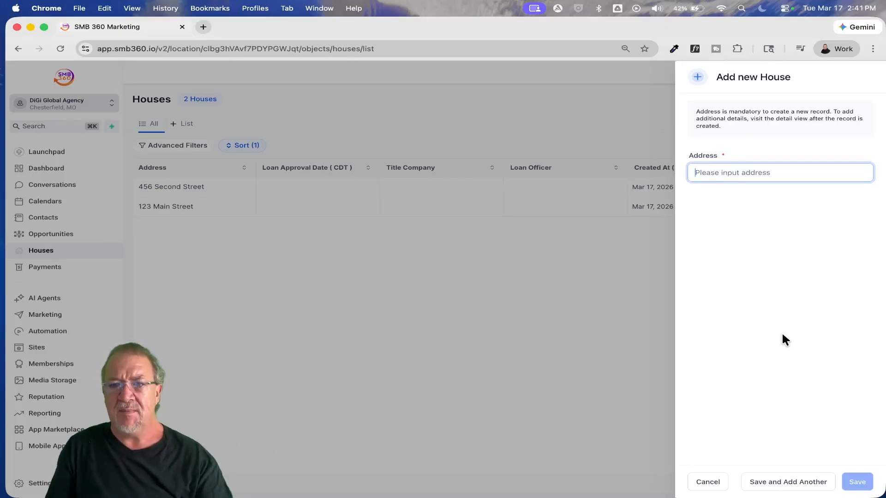
{"action": "left_click", "coordinate": [705, 484]}
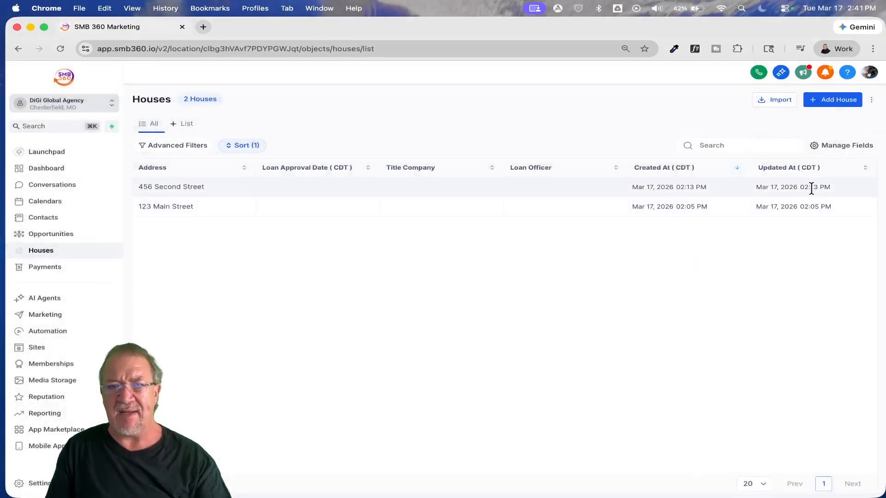
Step: Reopen the second listed house, check its Loan Approval Date picker and its related objects, and close the record
{"action": "left_click", "coordinate": [174, 206]}
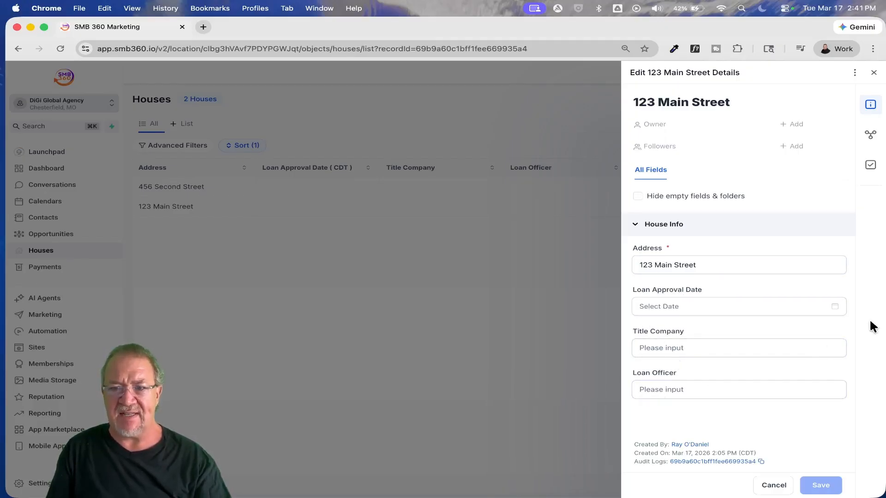
{"action": "left_click", "coordinate": [837, 308]}
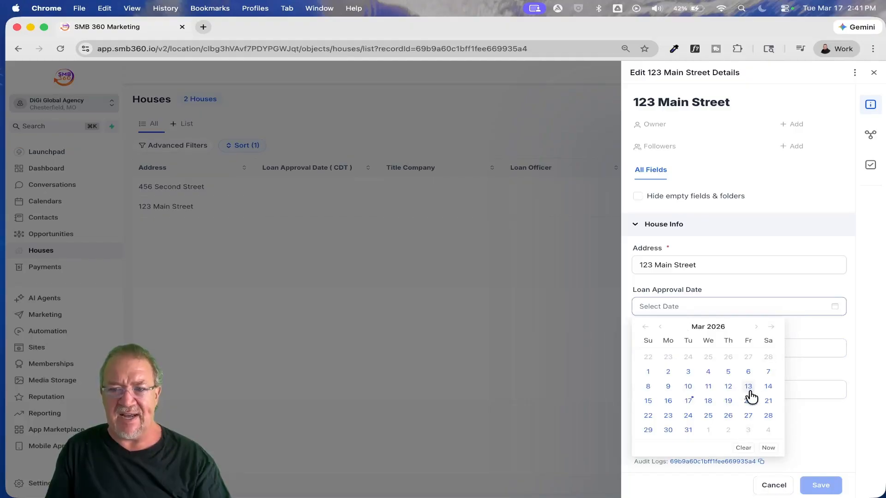
{"action": "left_click", "coordinate": [812, 332]}
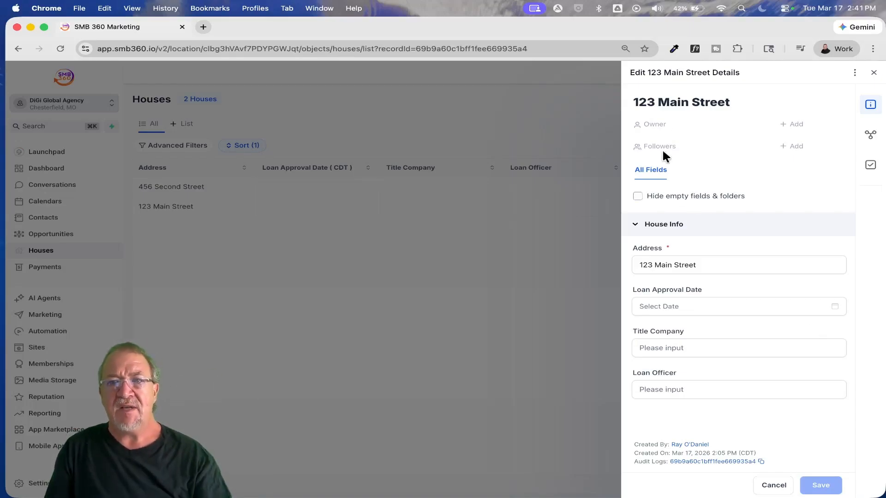
{"action": "left_click", "coordinate": [873, 141]}
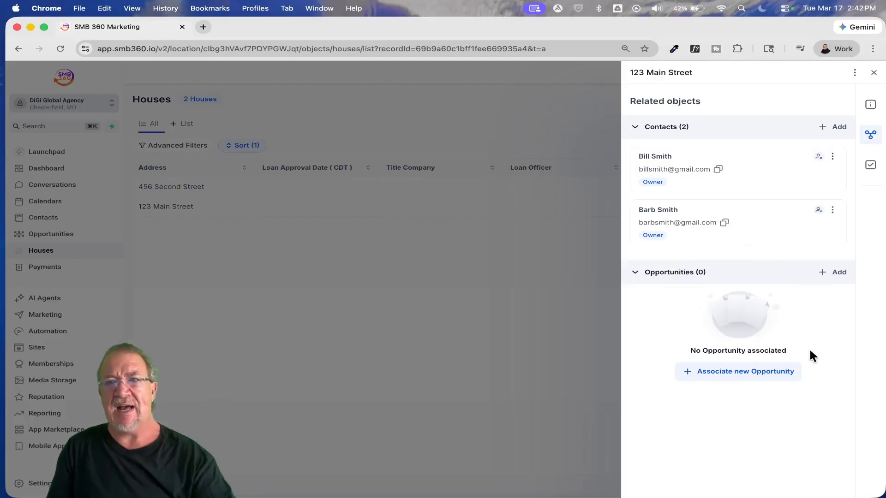
{"action": "left_click", "coordinate": [873, 72]}
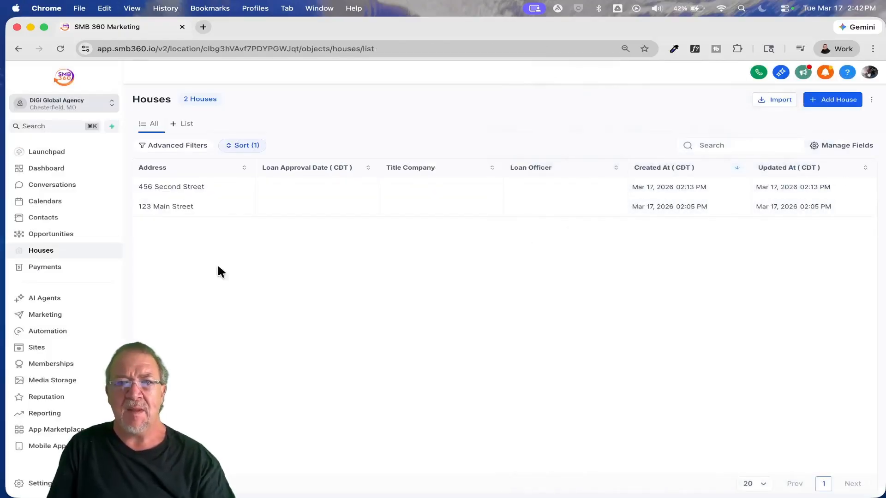
Step: Associate the third available contact with the first listed house, save the relation and close the record
{"action": "left_click", "coordinate": [175, 187]}
{"action": "left_click", "coordinate": [871, 137]}
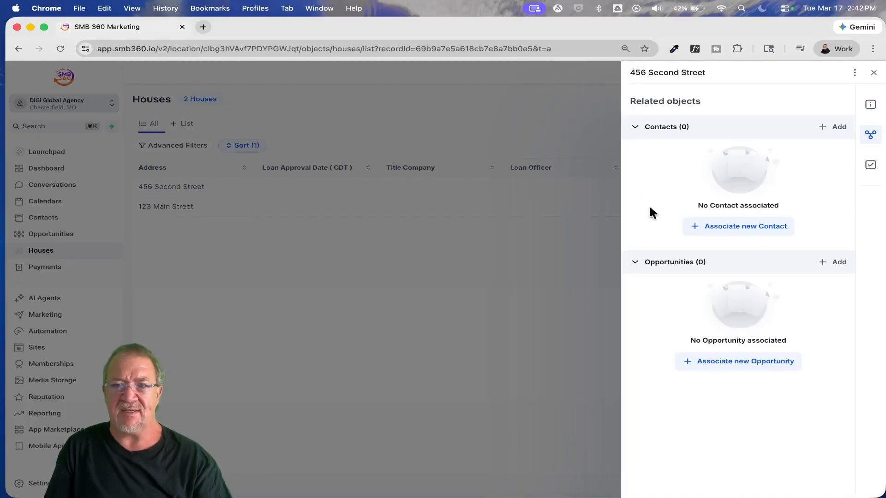
{"action": "left_click", "coordinate": [835, 131]}
{"action": "left_click", "coordinate": [698, 124]}
{"action": "left_click", "coordinate": [676, 188]}
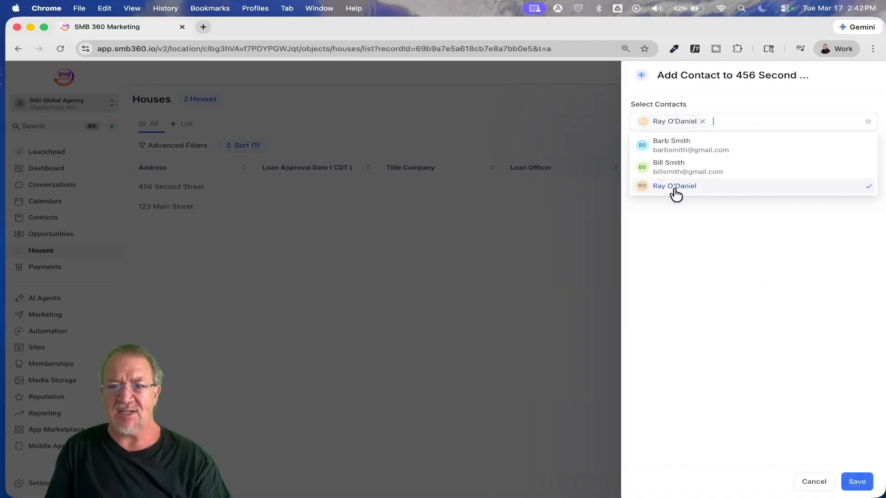
{"action": "left_click", "coordinate": [754, 280]}
{"action": "left_click", "coordinate": [856, 481]}
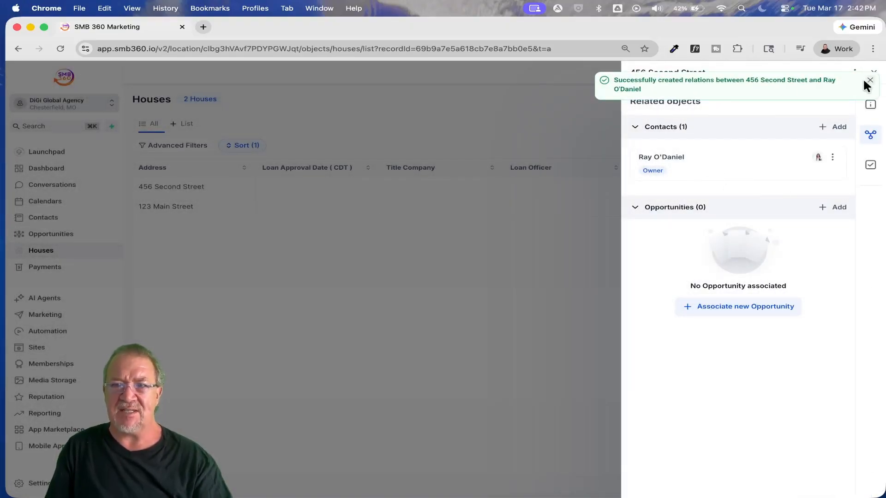
{"action": "left_click", "coordinate": [869, 81]}
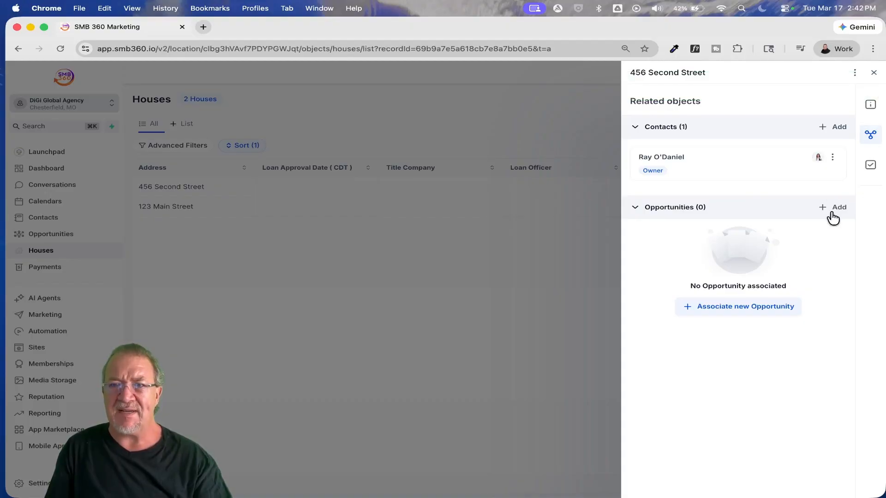
{"action": "left_click", "coordinate": [872, 73]}
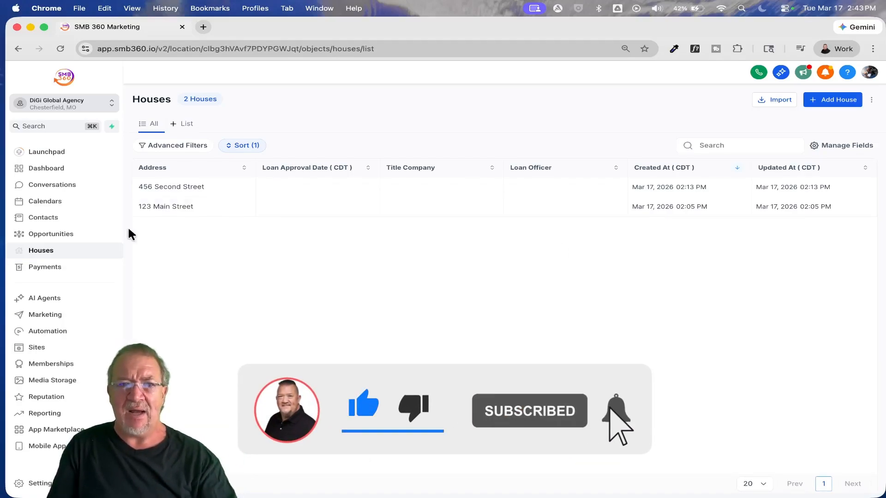
Step: Open the Property For Sale Pipeline in the opportunity pipelines and examine its stages
{"action": "left_click", "coordinate": [74, 238]}
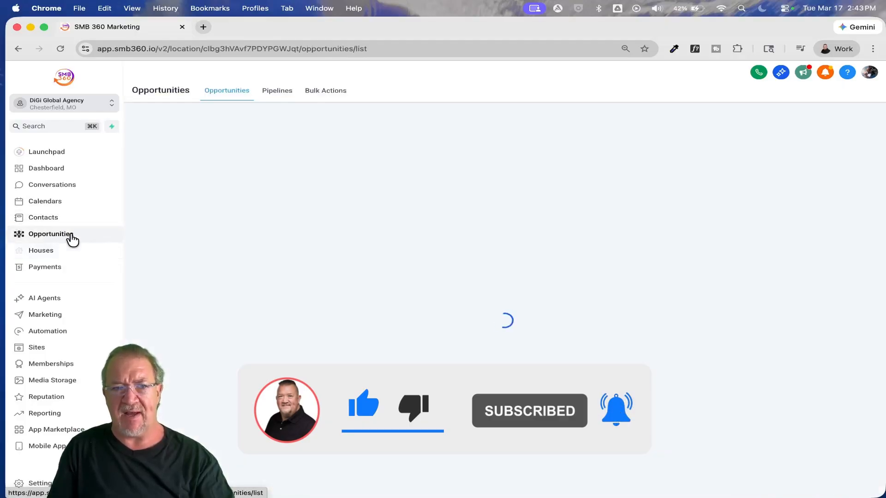
{"action": "left_click", "coordinate": [293, 92]}
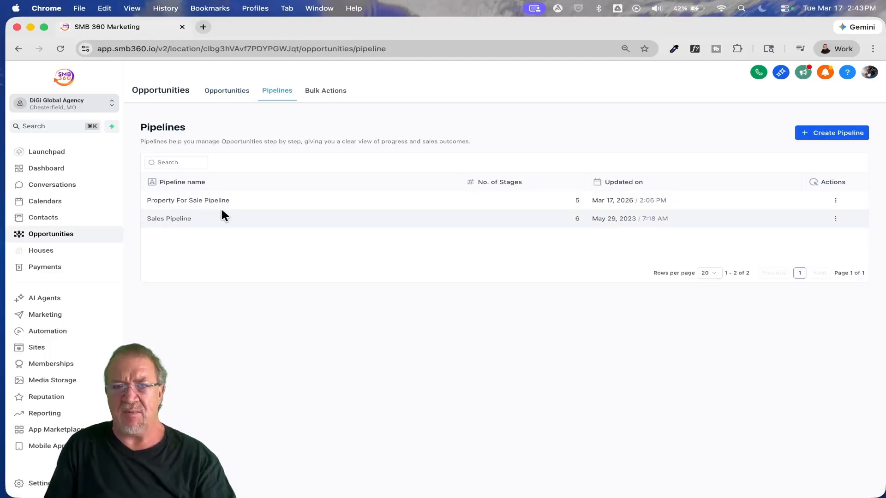
{"action": "left_click", "coordinate": [835, 201]}
{"action": "left_click", "coordinate": [775, 215]}
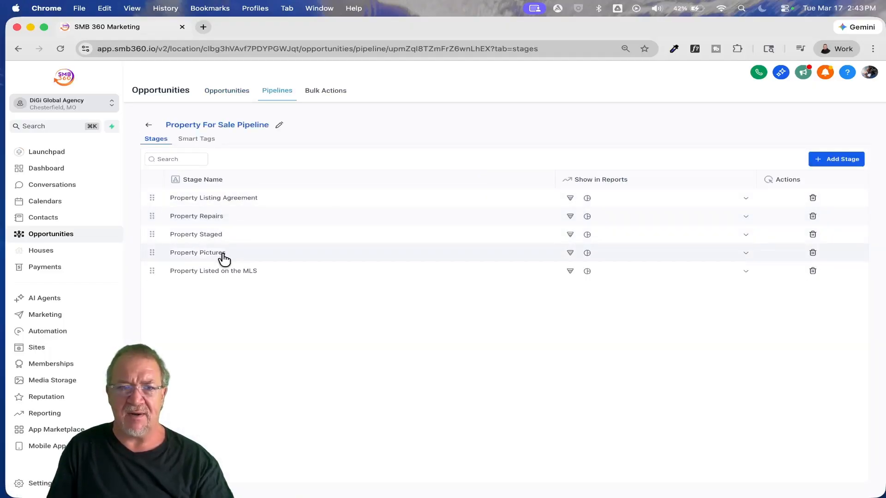
{"action": "scroll", "coordinate": [223, 254], "scroll_direction": "up", "scroll_amount": 5}
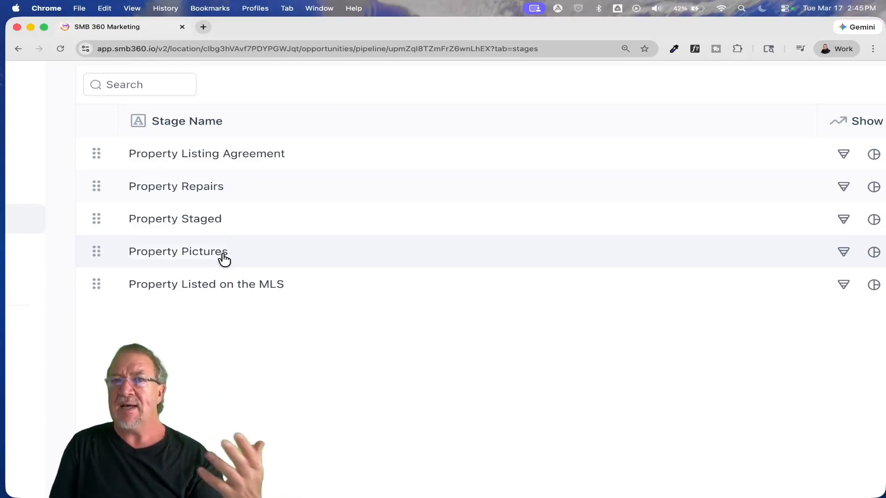
{"action": "scroll", "coordinate": [223, 259], "scroll_direction": "down", "scroll_amount": 5}
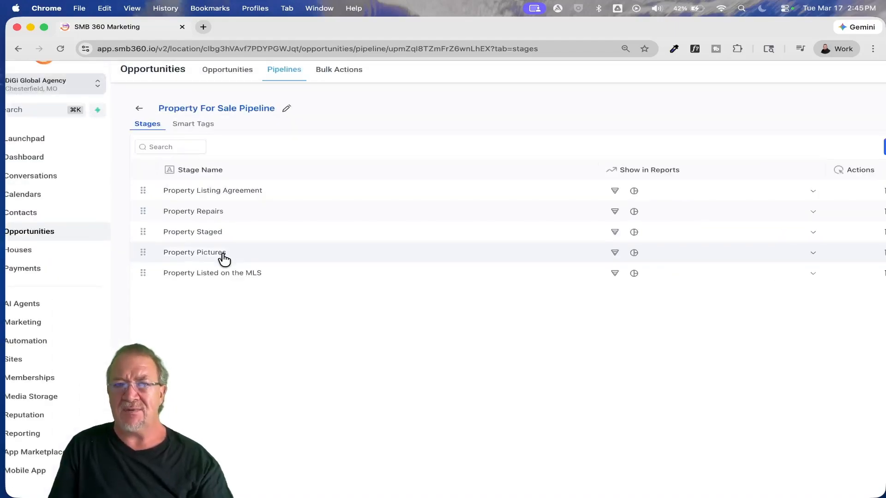
Step: Return to the opportunities board and start a new opportunity with the second listed contact as its primary contact
{"action": "left_click", "coordinate": [131, 109]}
{"action": "left_click", "coordinate": [221, 70]}
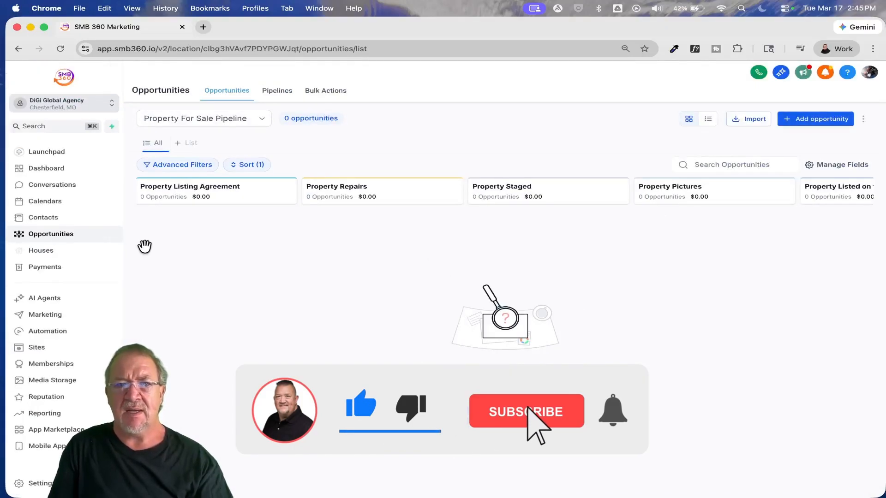
{"action": "left_click", "coordinate": [814, 121]}
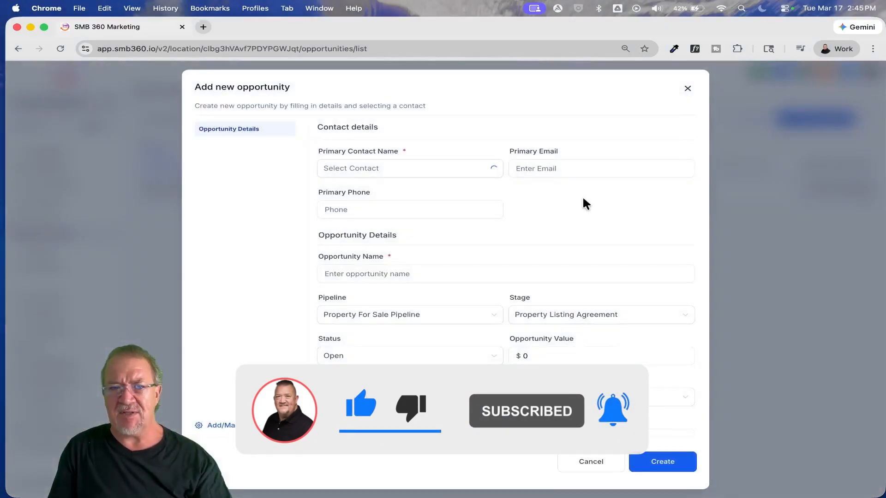
{"action": "left_click", "coordinate": [372, 168]}
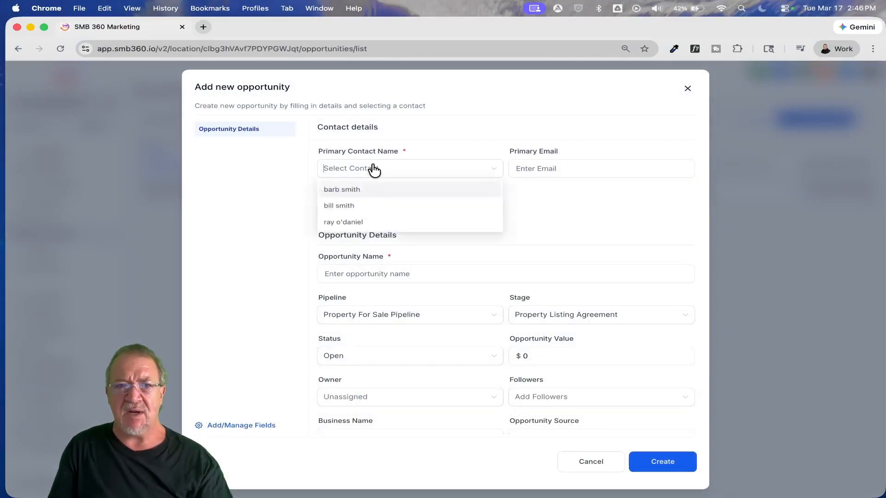
{"action": "left_click", "coordinate": [356, 206]}
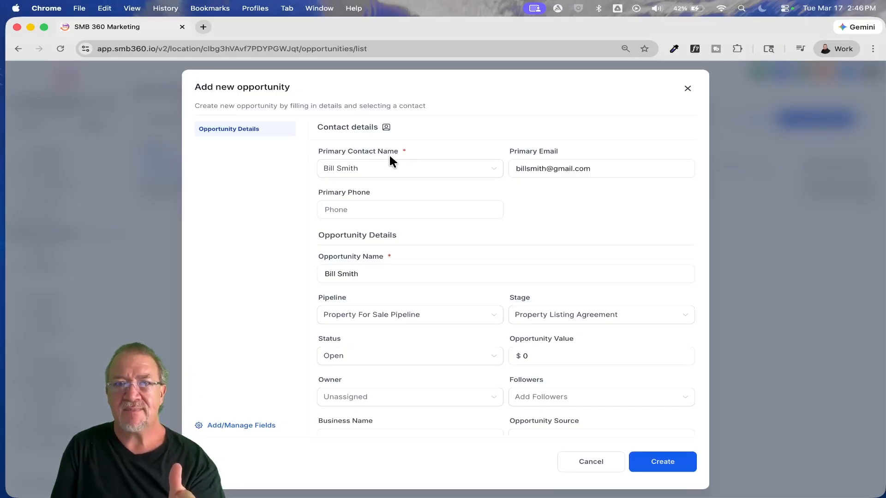
Step: Replace the default name of the new opportunity with the street address of the second listed house
{"action": "scroll", "coordinate": [390, 158], "scroll_direction": "down", "scroll_amount": 3}
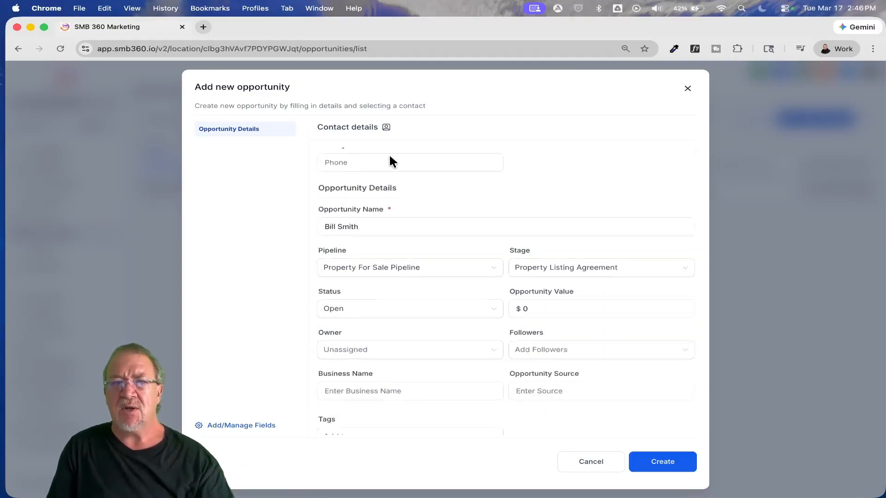
{"action": "scroll", "coordinate": [389, 155], "scroll_direction": "up", "scroll_amount": 3}
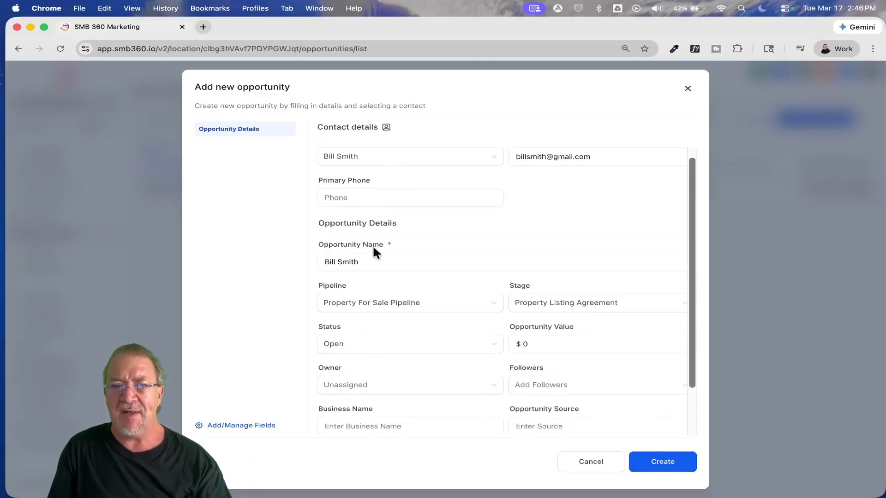
{"action": "left_click_drag", "start_coordinate": [370, 261], "coordinate": [286, 261]}
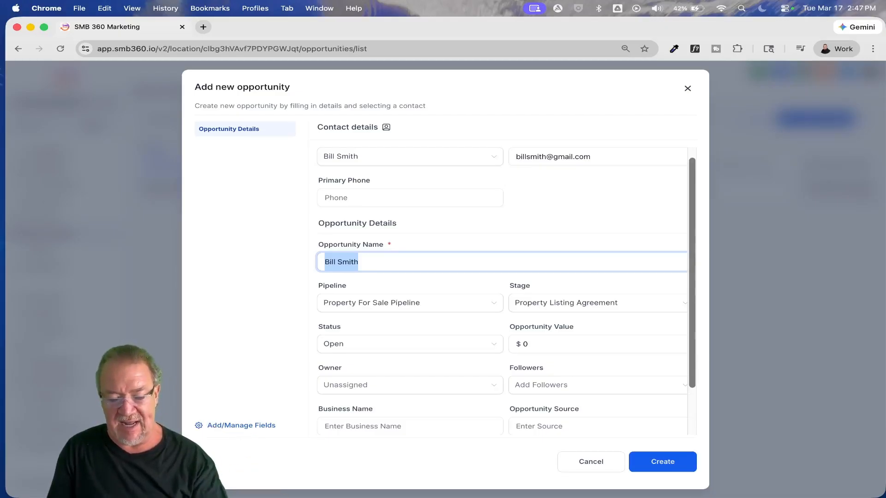
{"action": "type", "text": "123 Main"}
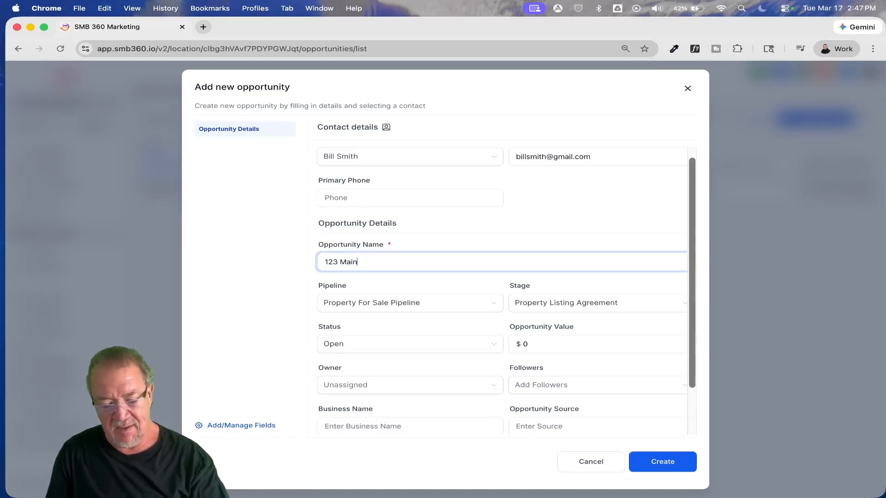
{"action": "type", "text": " Street"}
{"action": "key", "text": "Tab"}
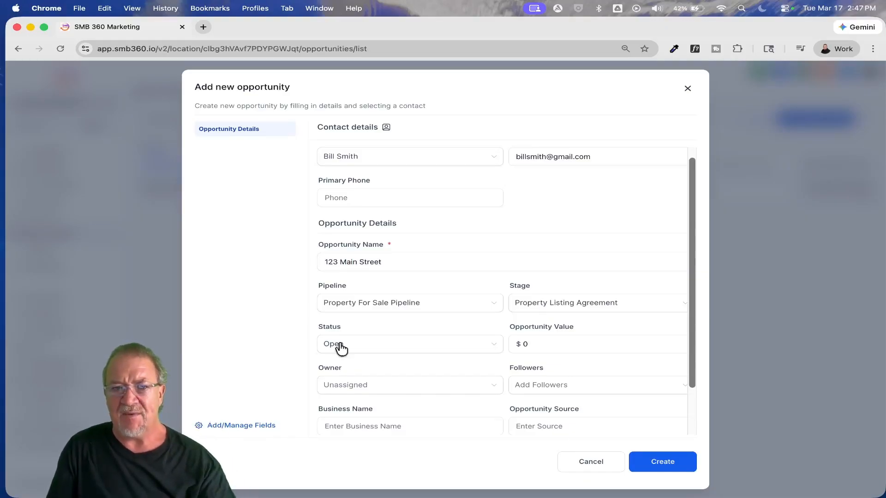
{"action": "scroll", "coordinate": [434, 311], "scroll_direction": "down", "scroll_amount": 3}
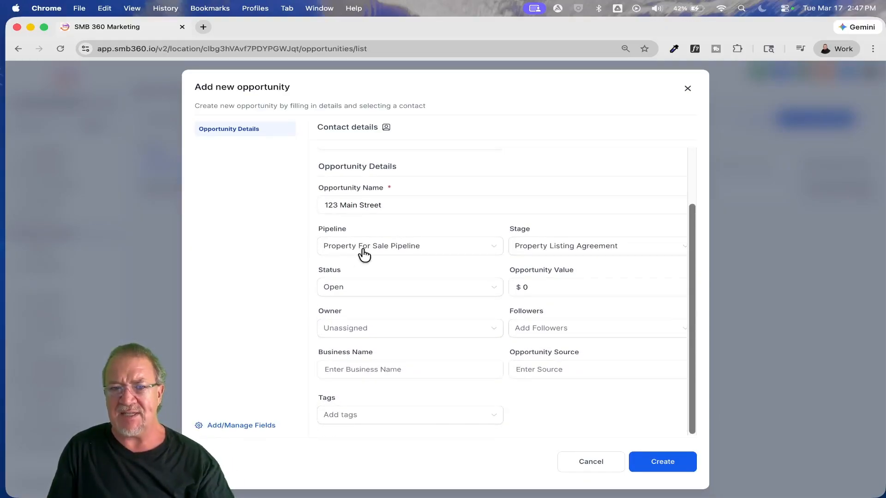
Step: Set the new opportunity's value to $5000, create it in the Property For Sale Pipeline and return to the board
{"action": "left_click", "coordinate": [538, 289]}
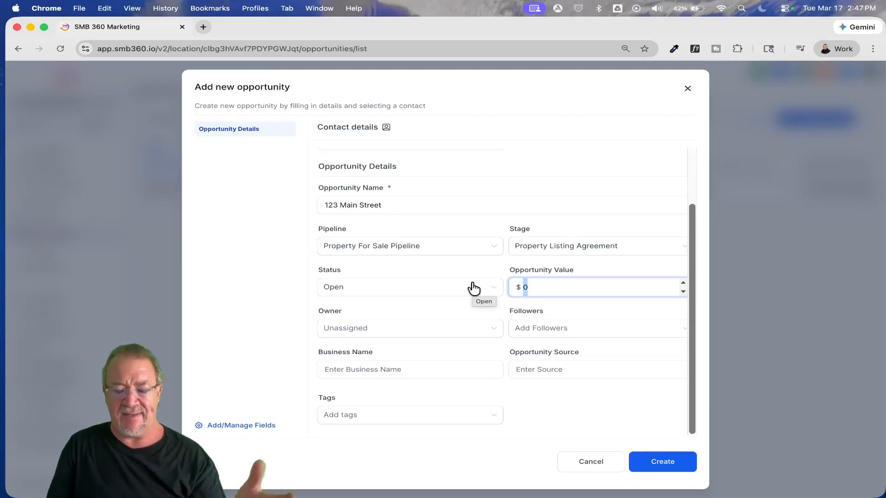
{"action": "type", "text": "5000"}
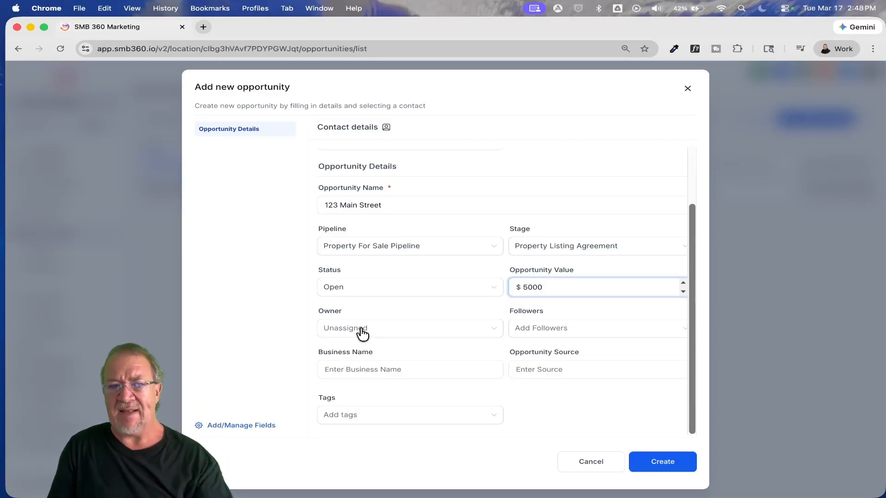
{"action": "left_click", "coordinate": [662, 467]}
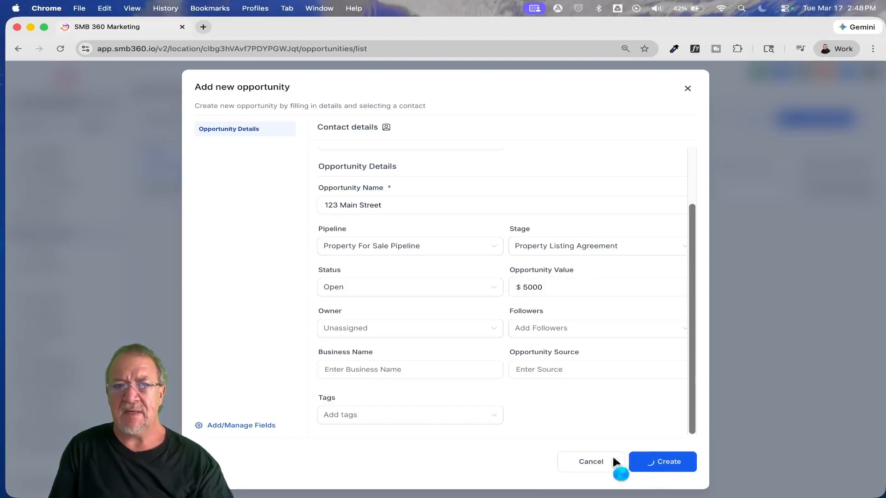
{"action": "left_click", "coordinate": [687, 88]}
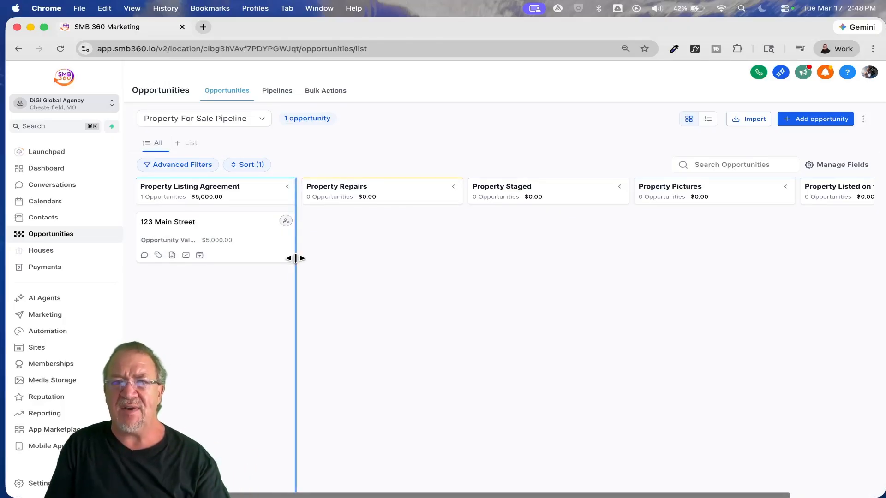
{"action": "left_click", "coordinate": [835, 167]}
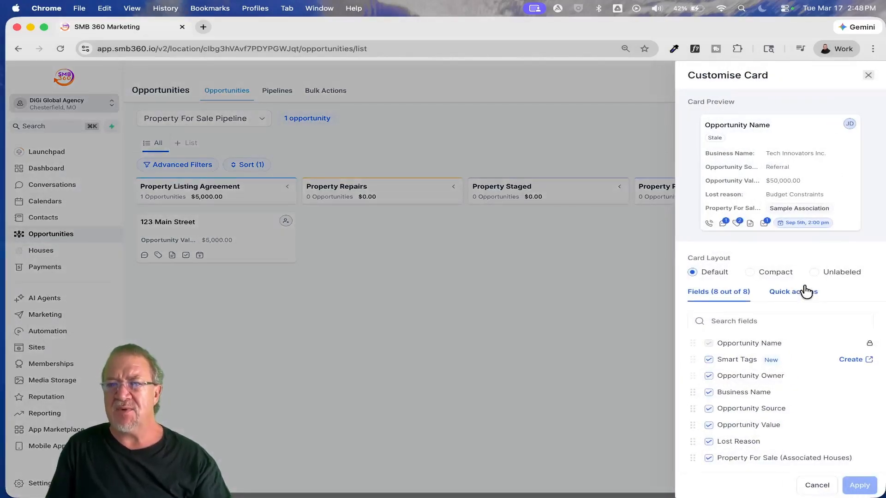
{"action": "scroll", "coordinate": [804, 290], "scroll_direction": "down", "scroll_amount": 4}
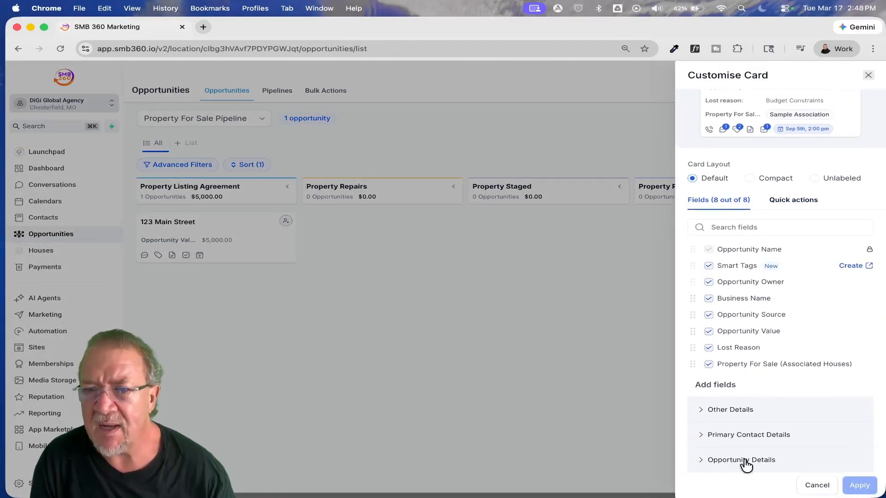
{"action": "left_click", "coordinate": [817, 485]}
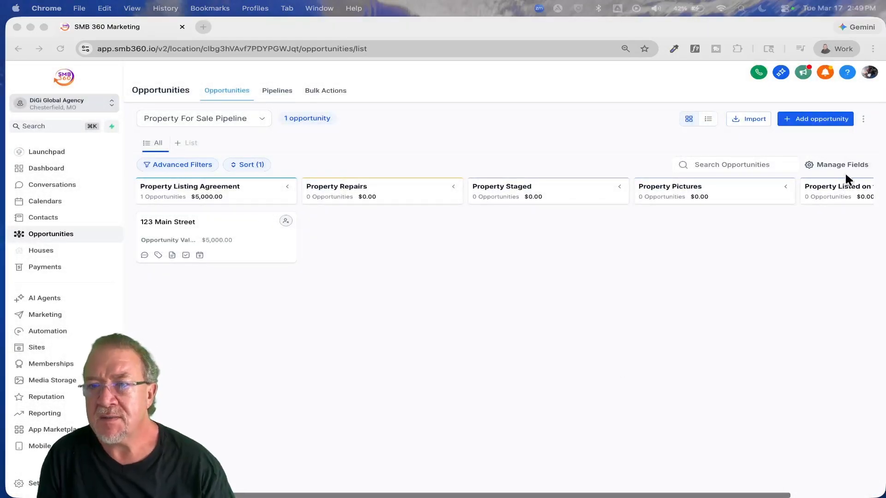
Step: Add the Property For Sale (Associated Houses) association field to the opportunity cards and apply the change to all pipelines
{"action": "left_click", "coordinate": [839, 161]}
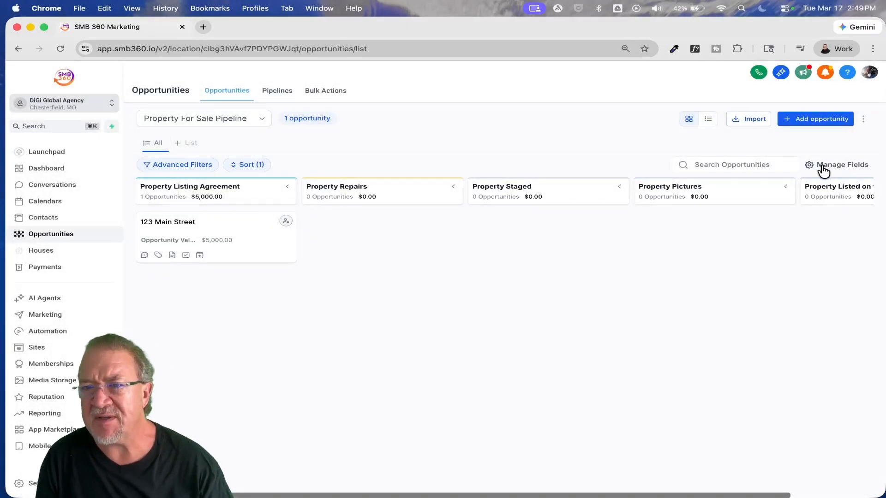
{"action": "left_click", "coordinate": [826, 165]}
{"action": "scroll", "coordinate": [799, 348], "scroll_direction": "down", "scroll_amount": 3}
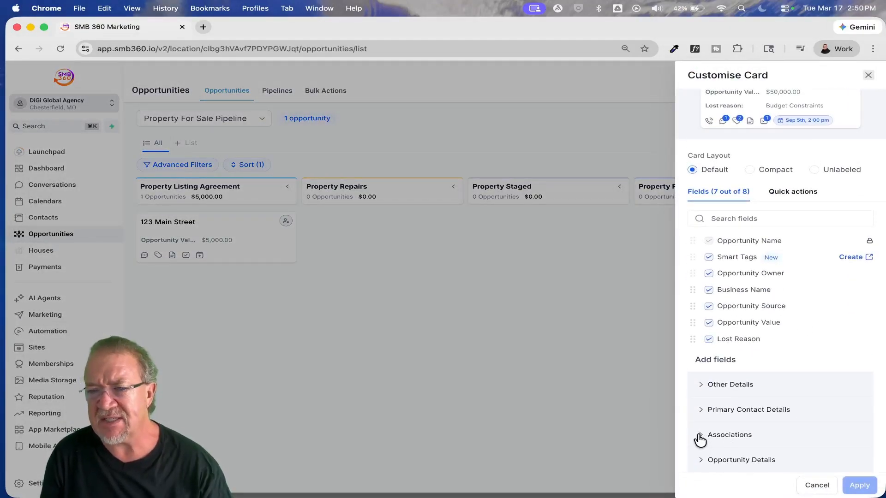
{"action": "left_click", "coordinate": [699, 437]}
{"action": "scroll", "coordinate": [801, 415], "scroll_direction": "down", "scroll_amount": 1}
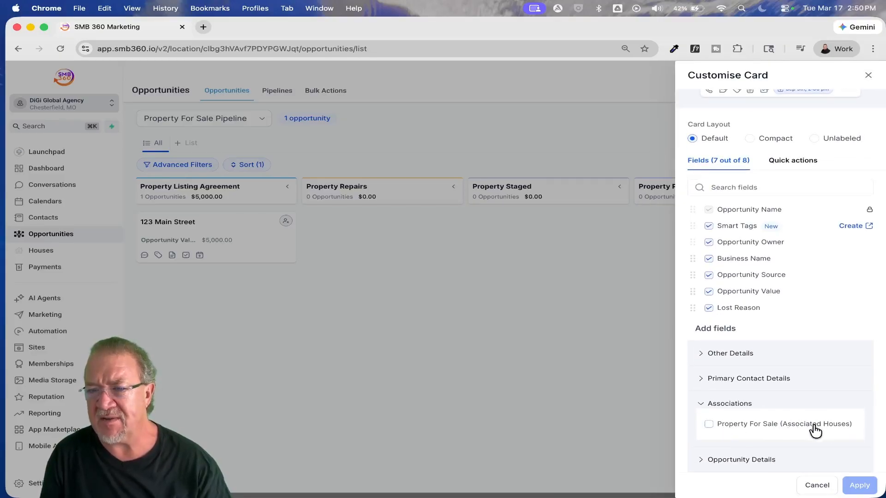
{"action": "left_click", "coordinate": [708, 425]}
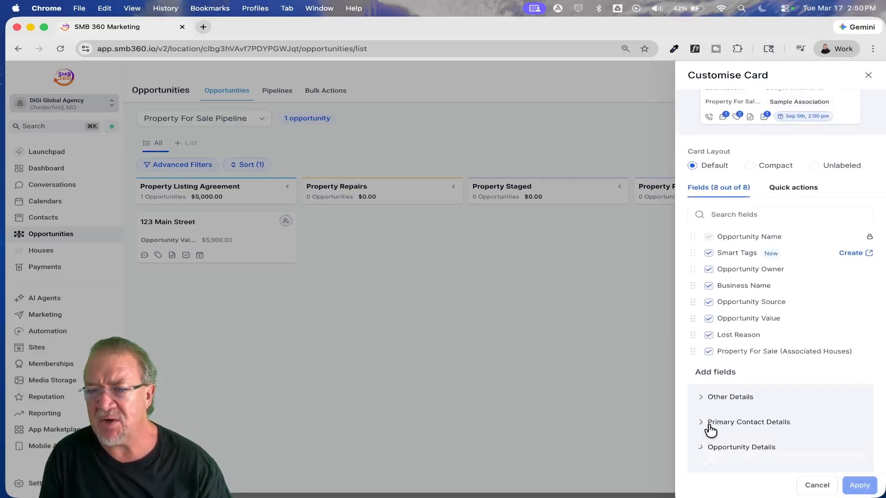
{"action": "left_click", "coordinate": [856, 485]}
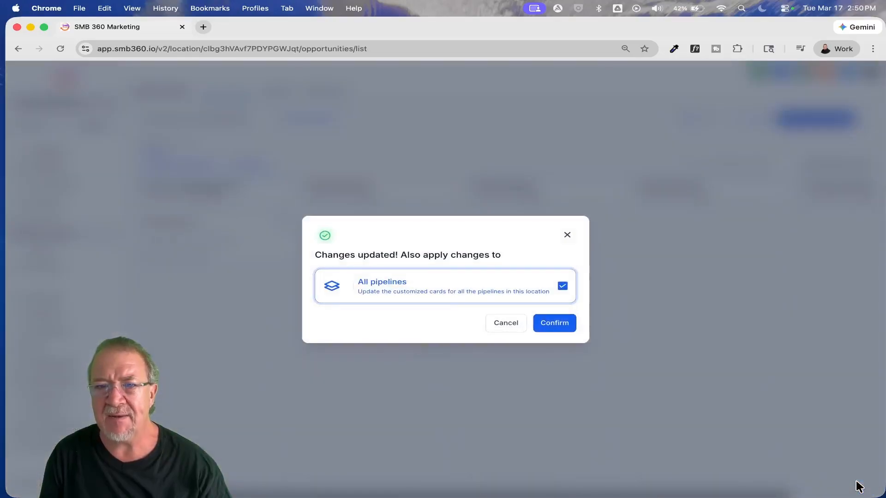
{"action": "left_click", "coordinate": [542, 325]}
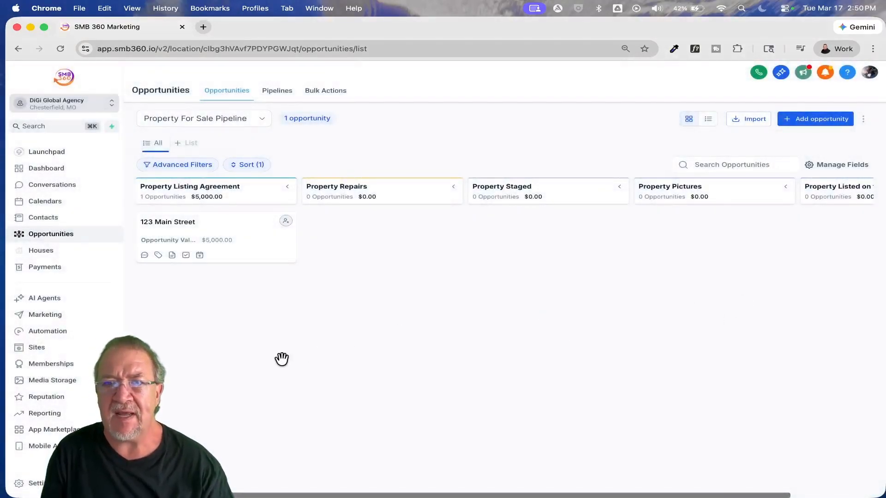
Step: Associate the house with the matching address to the new opportunity as Property For Sale, save the association and close the opportunity
{"action": "left_click", "coordinate": [238, 244]}
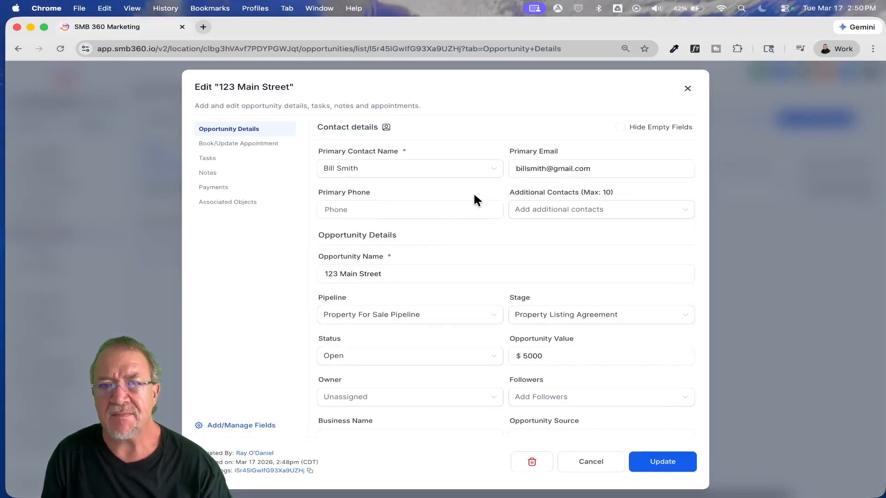
{"action": "left_click", "coordinate": [236, 202]}
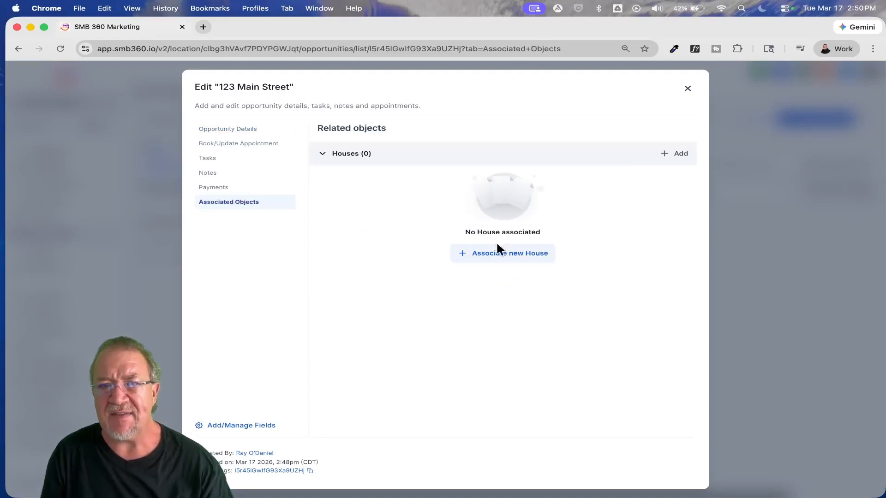
{"action": "left_click", "coordinate": [494, 255]}
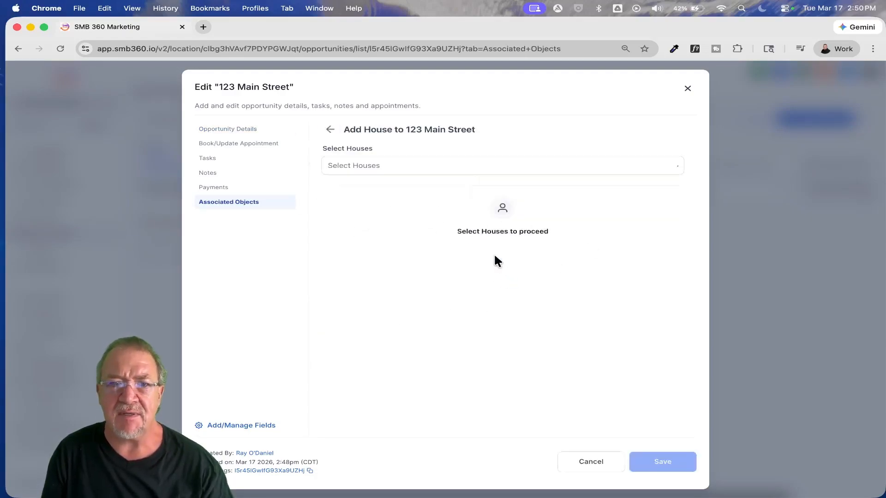
{"action": "left_click", "coordinate": [371, 165]}
{"action": "left_click", "coordinate": [363, 200]}
{"action": "left_click", "coordinate": [528, 303]}
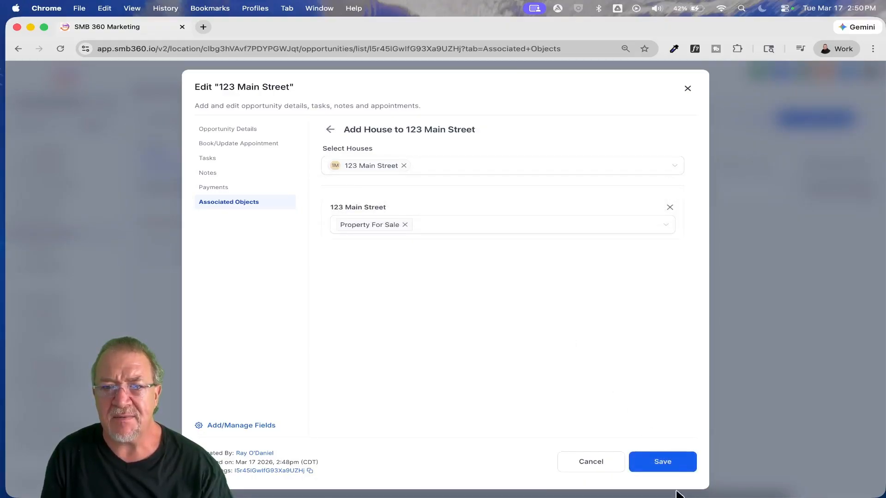
{"action": "left_click", "coordinate": [663, 462]}
{"action": "left_click", "coordinate": [868, 84]}
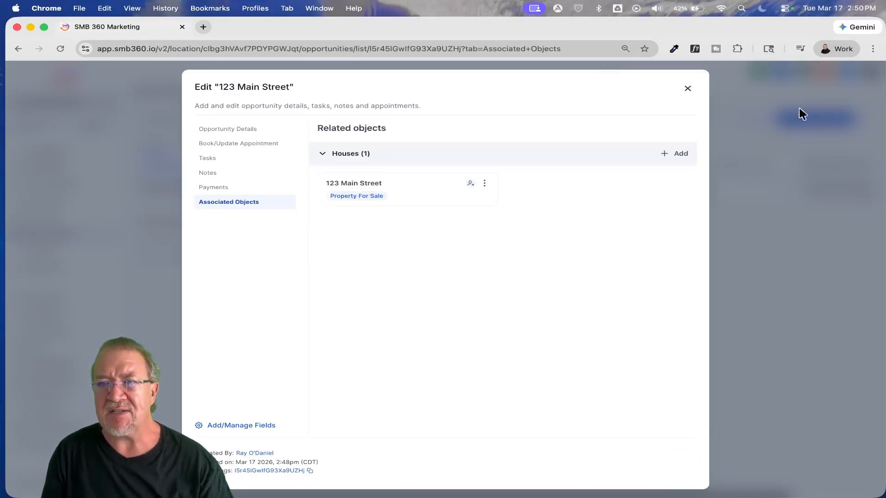
{"action": "left_click", "coordinate": [685, 86]}
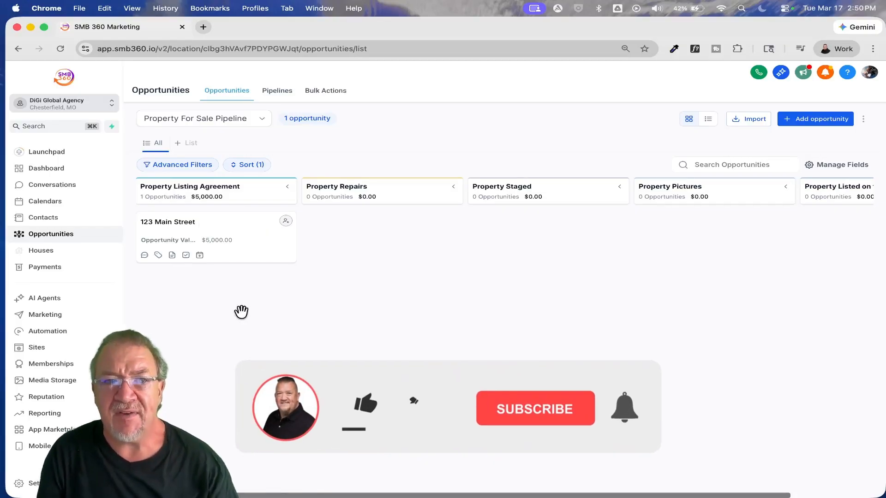
Step: Open the dashboard and examine the total revenue in the Opportunity Value chart
{"action": "left_click", "coordinate": [46, 169]}
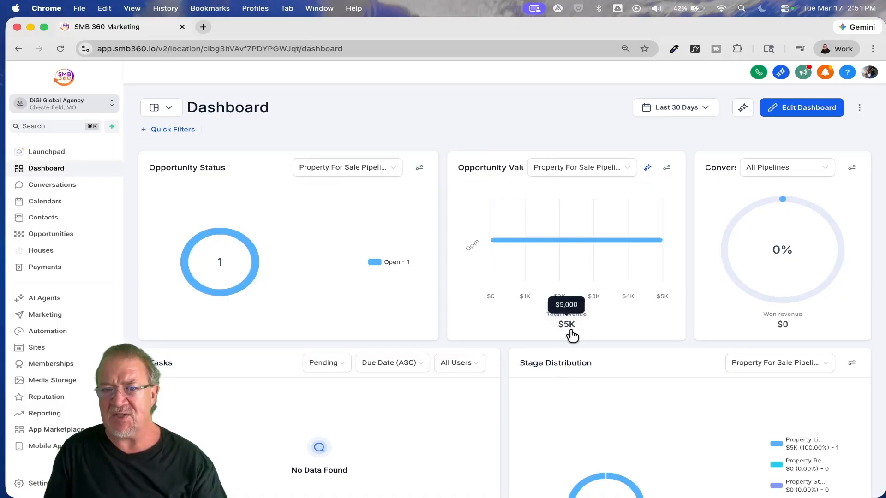
{"action": "scroll", "coordinate": [570, 332], "scroll_direction": "up", "scroll_amount": 5}
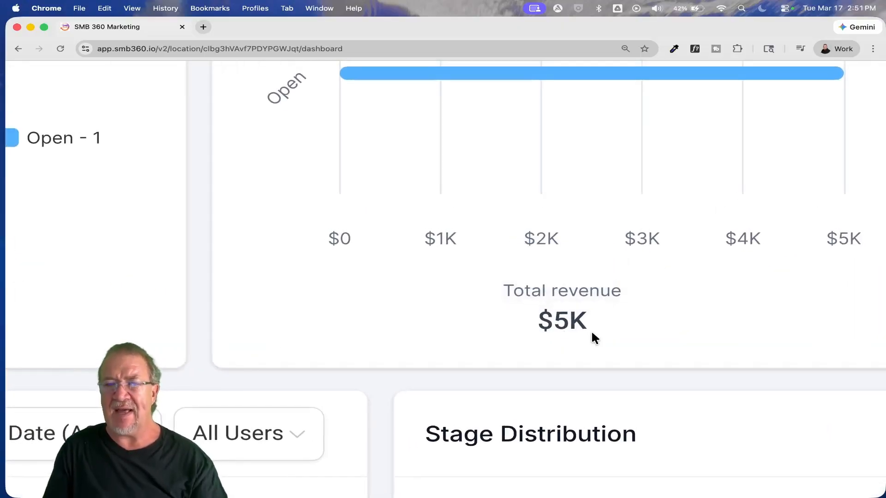
{"action": "scroll", "coordinate": [591, 331], "scroll_direction": "down", "scroll_amount": 5}
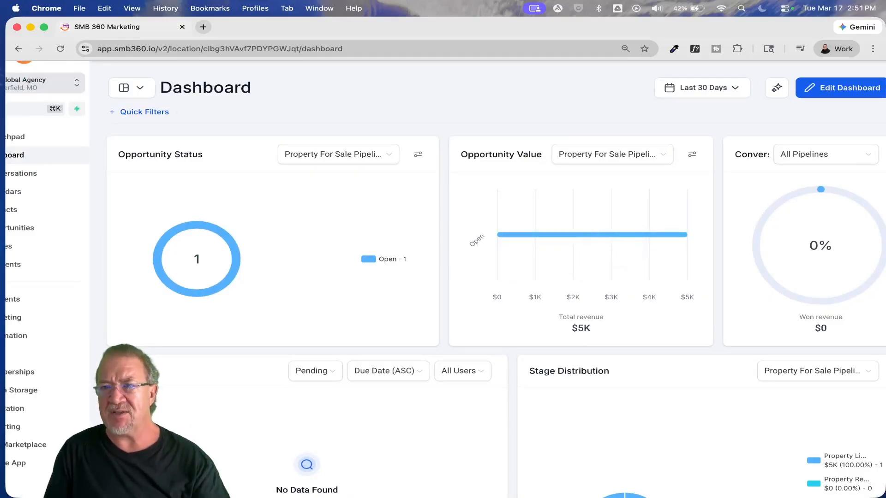
Step: Switch the dashboard's conversion chart to the Property For Sale Pipeline and review the stage funnel
{"action": "left_click", "coordinate": [826, 156]}
{"action": "left_click", "coordinate": [813, 193]}
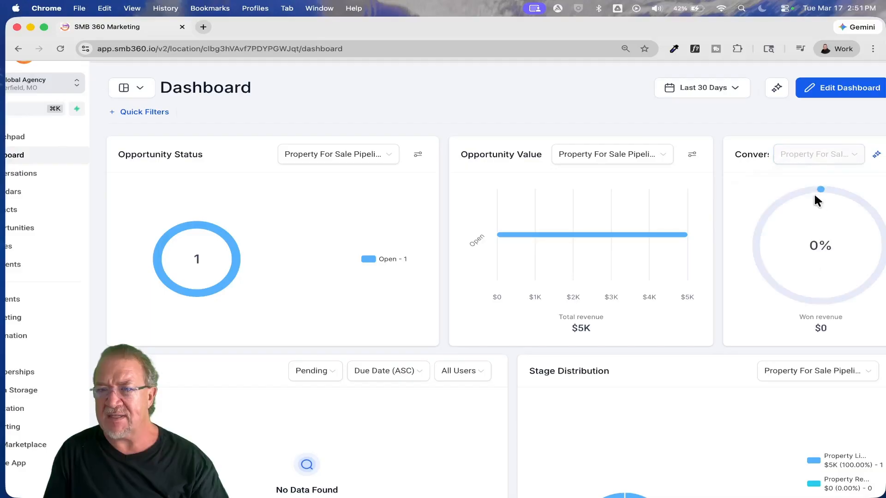
{"action": "scroll", "coordinate": [752, 341], "scroll_direction": "right", "scroll_amount": 3}
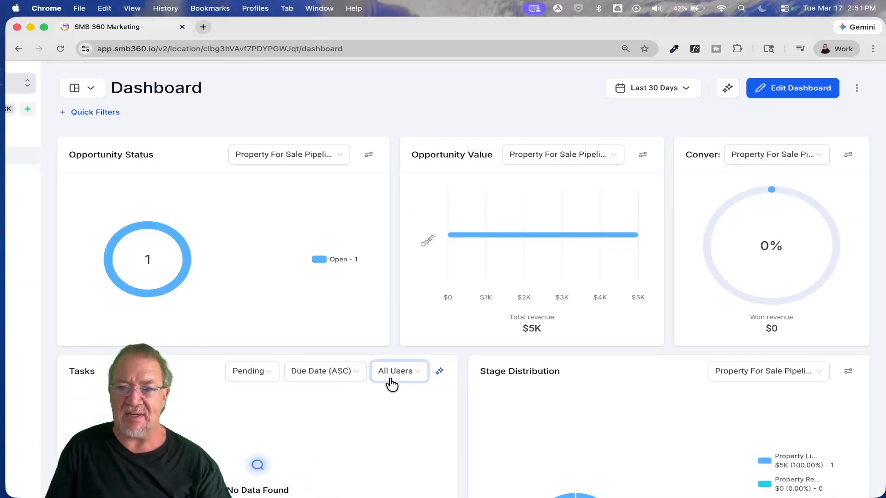
{"action": "scroll", "coordinate": [390, 379], "scroll_direction": "down", "scroll_amount": 10}
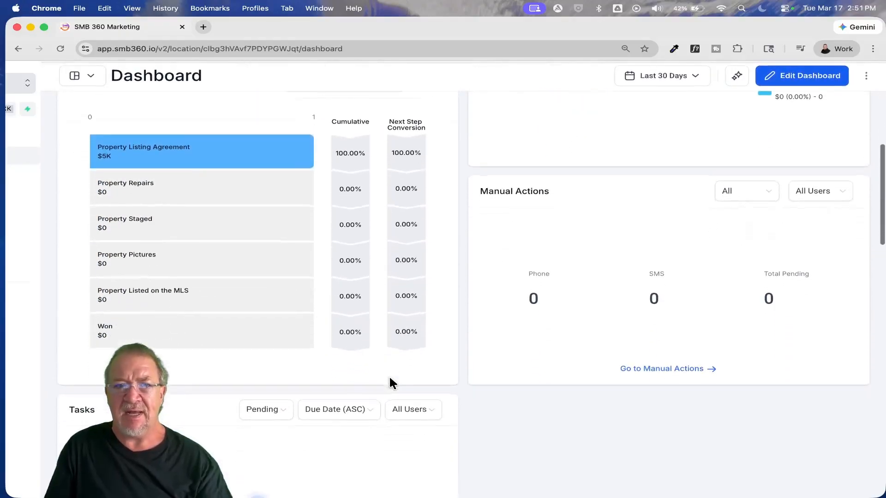
{"action": "scroll", "coordinate": [150, 212], "scroll_direction": "up", "scroll_amount": 1}
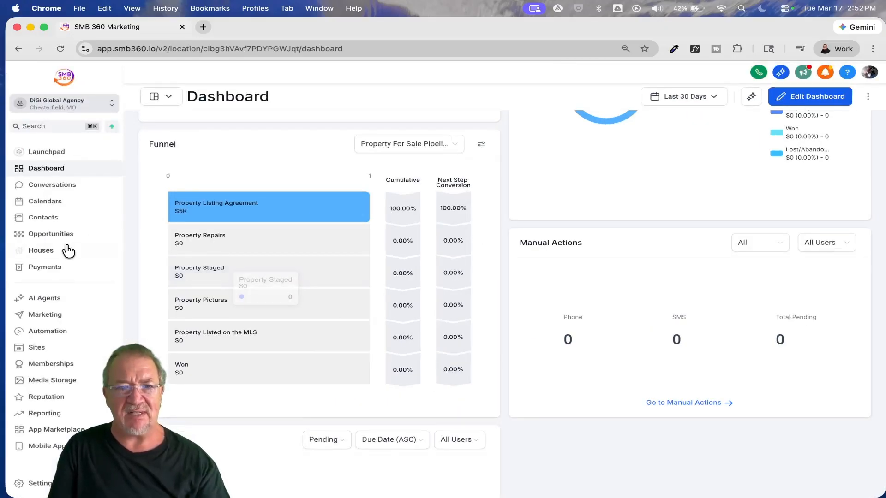
Step: Open the second listed house's record, examine its House Info fields and close it without changes
{"action": "left_click", "coordinate": [44, 250]}
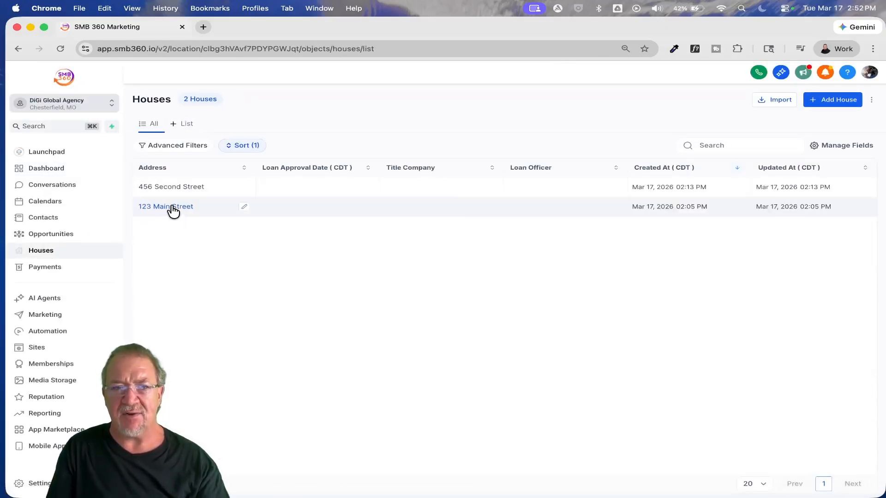
{"action": "left_click", "coordinate": [170, 208]}
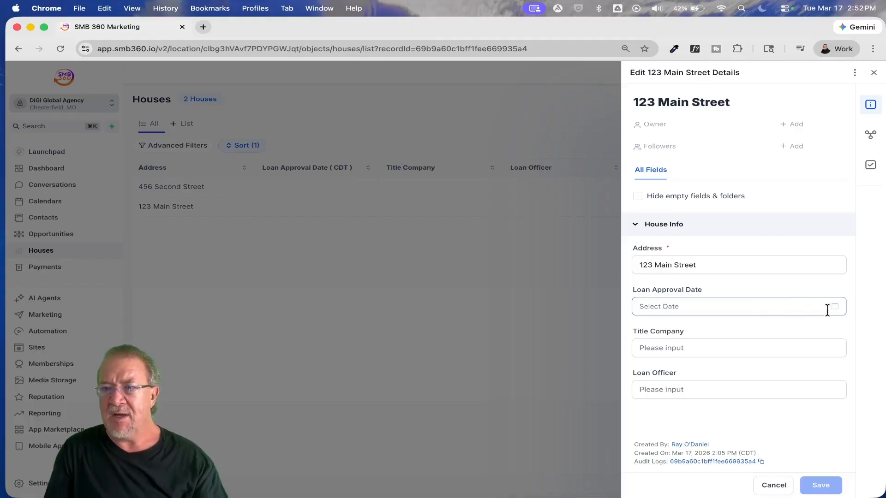
{"action": "scroll", "coordinate": [825, 309], "scroll_direction": "up", "scroll_amount": 5}
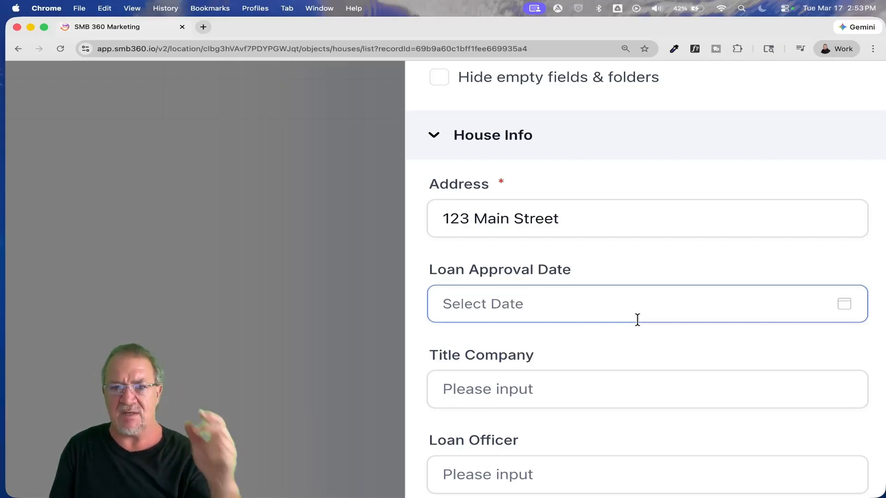
{"action": "scroll", "coordinate": [637, 319], "scroll_direction": "down", "scroll_amount": 5}
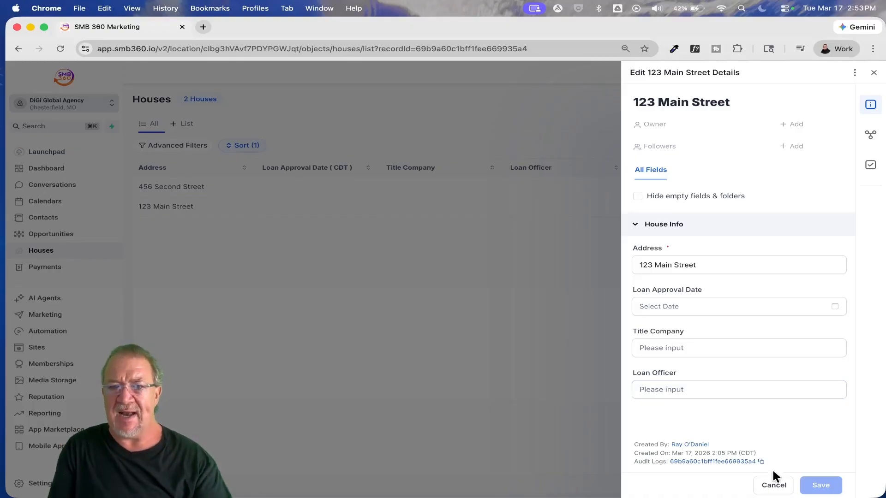
{"action": "left_click", "coordinate": [773, 485]}
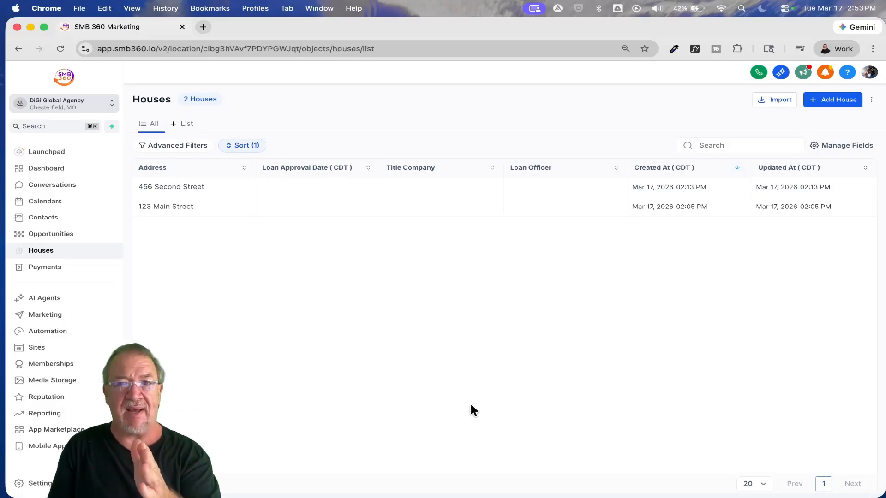
Step: Return to the opportunities board and move the opportunity to the Property Repairs stage, then on to Property Staged
{"action": "left_click", "coordinate": [36, 233]}
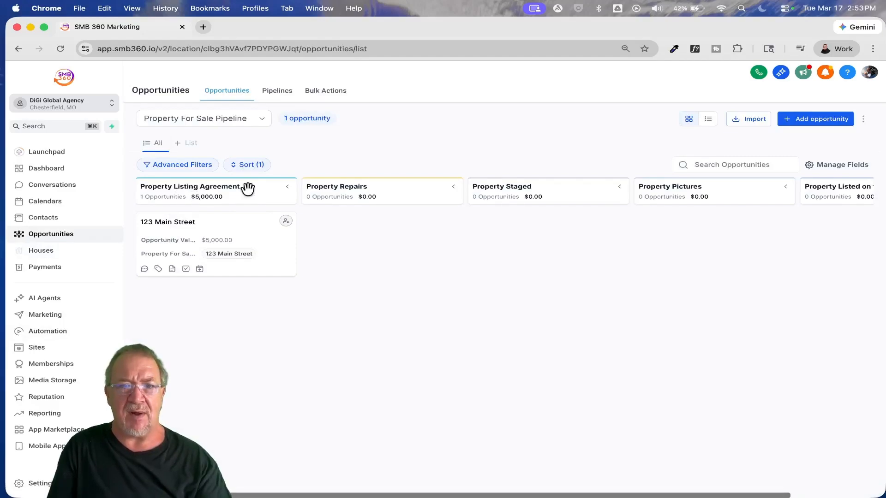
{"action": "left_click_drag", "start_coordinate": [198, 218], "coordinate": [366, 221]}
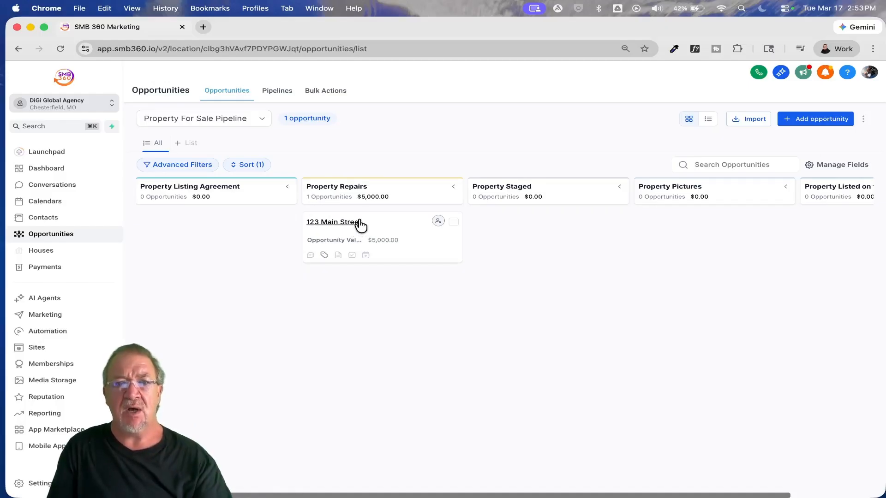
{"action": "left_click_drag", "start_coordinate": [360, 225], "coordinate": [554, 224]}
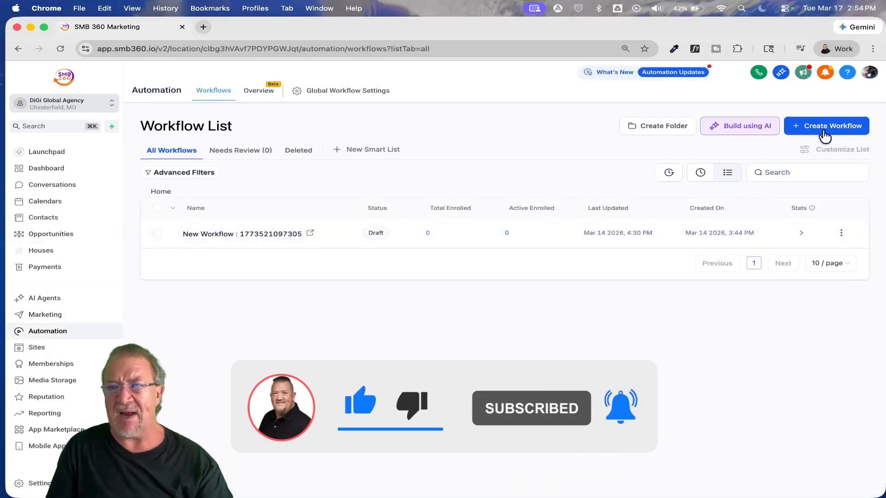
Step: Open the workflow creation options, review the Company and Houses based workflow choices, and close them without choosing any
{"action": "left_click", "coordinate": [821, 132]}
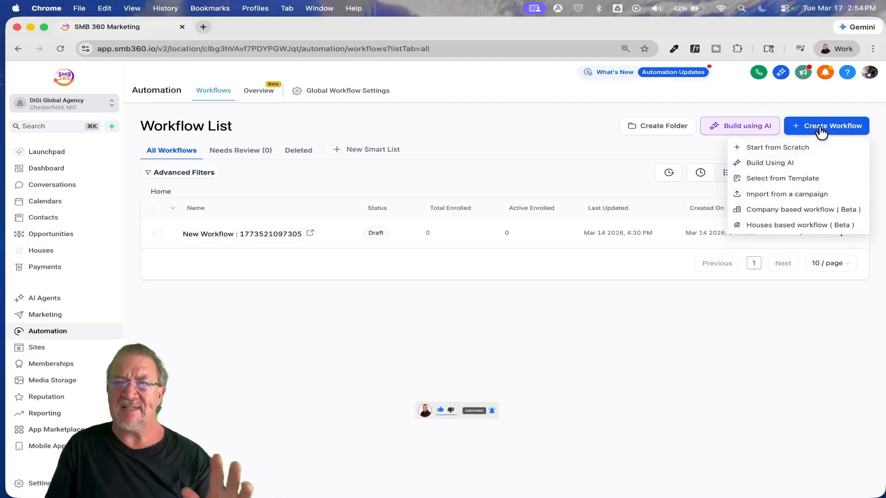
{"action": "scroll", "coordinate": [810, 149], "scroll_direction": "up", "scroll_amount": 5}
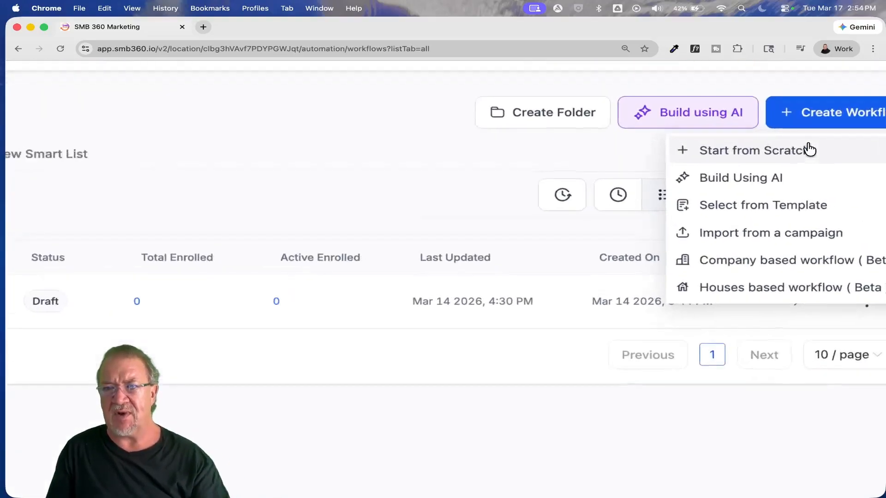
{"action": "scroll", "coordinate": [809, 149], "scroll_direction": "right", "scroll_amount": 2}
{"action": "scroll", "coordinate": [808, 147], "scroll_direction": "down", "scroll_amount": 3}
{"action": "scroll", "coordinate": [807, 147], "scroll_direction": "up", "scroll_amount": 3}
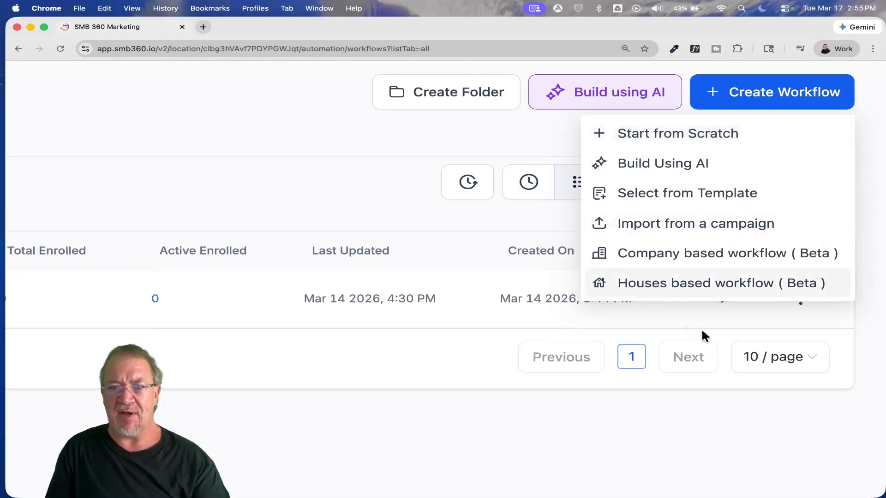
{"action": "left_click", "coordinate": [715, 432]}
{"action": "scroll", "coordinate": [714, 432], "scroll_direction": "down", "scroll_amount": 5}
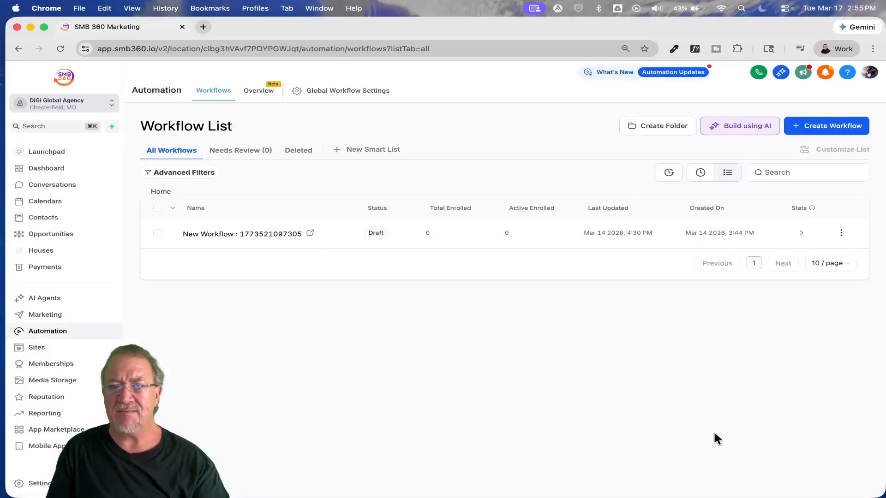
Step: Create a Houses based workflow and open its trigger list to review the House Created and House Changed triggers
{"action": "left_click", "coordinate": [815, 128]}
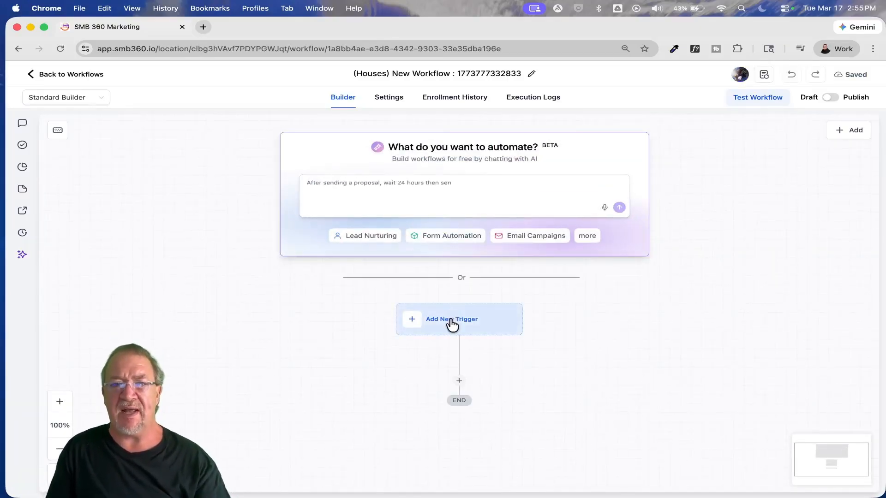
{"action": "left_click", "coordinate": [452, 322]}
{"action": "scroll", "coordinate": [685, 259], "scroll_direction": "up", "scroll_amount": 5}
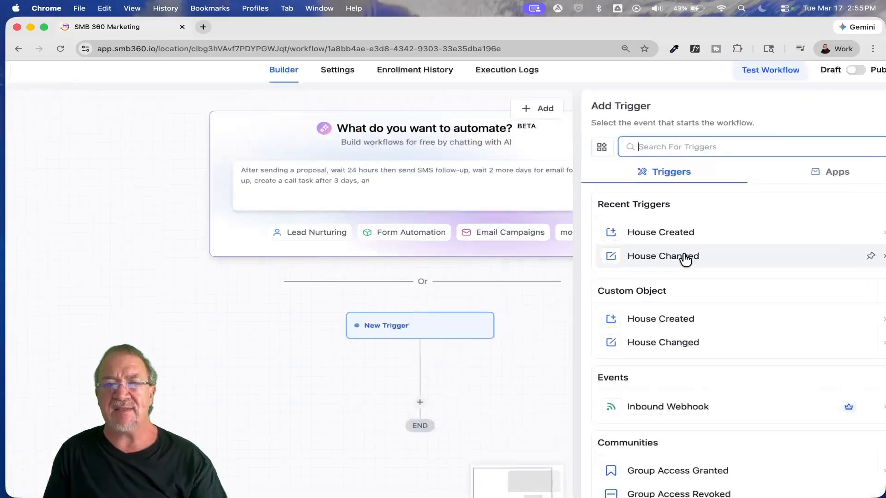
{"action": "scroll", "coordinate": [685, 259], "scroll_direction": "right", "scroll_amount": 5}
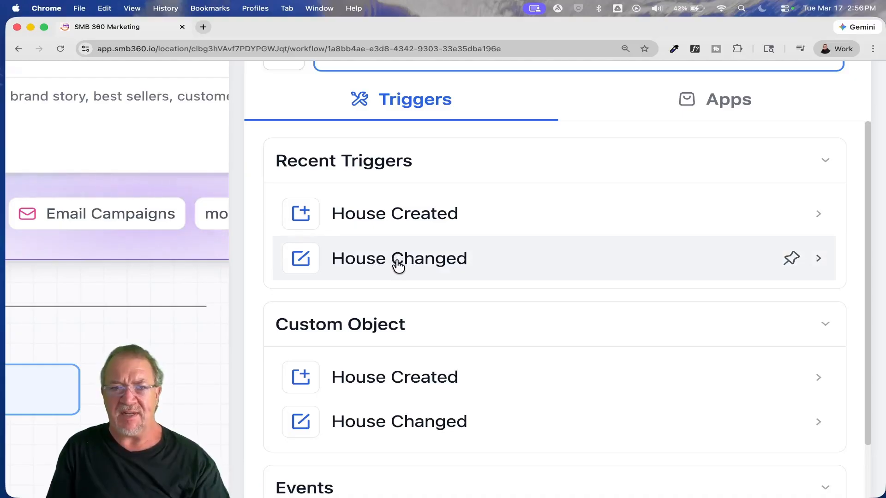
Step: Set up a House Changed trigger filtered on Title Company, trying the Has changed condition and switching it to Has changed to
{"action": "left_click", "coordinate": [397, 263]}
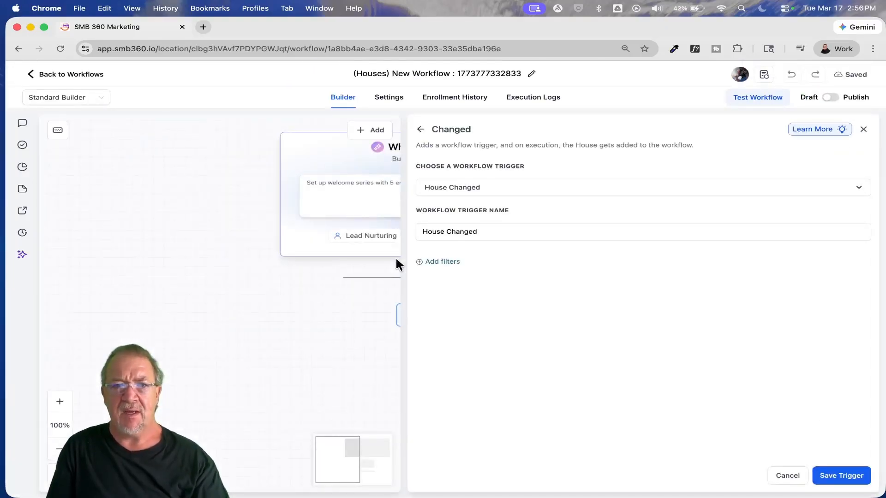
{"action": "left_click", "coordinate": [444, 262]}
{"action": "left_click", "coordinate": [483, 278]}
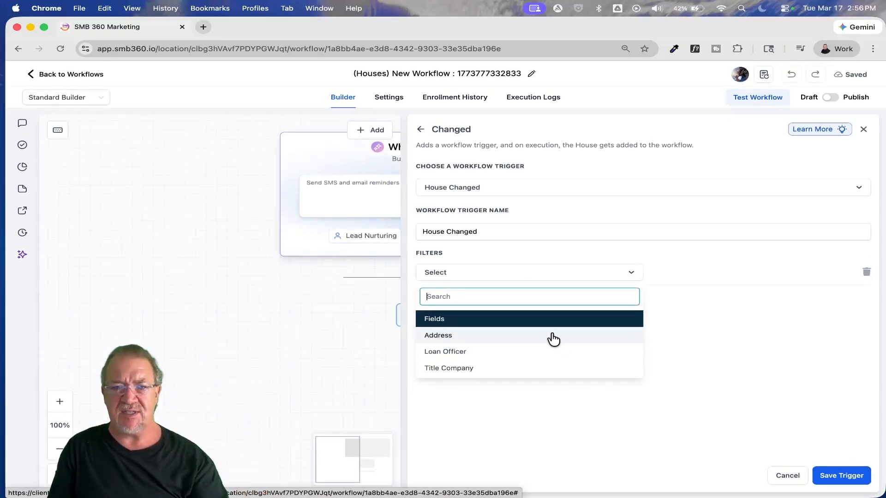
{"action": "left_click", "coordinate": [477, 369]}
{"action": "left_click", "coordinate": [682, 273]}
{"action": "left_click", "coordinate": [686, 295]}
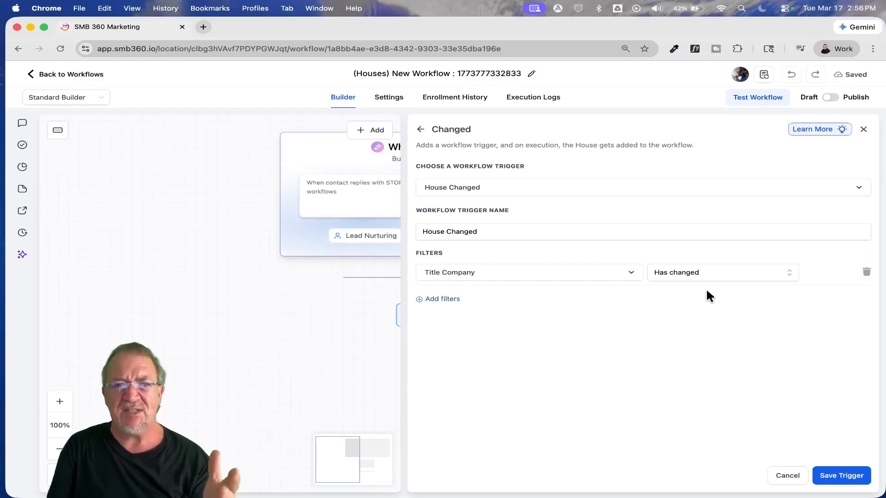
{"action": "left_click", "coordinate": [692, 275]}
{"action": "left_click", "coordinate": [693, 309]}
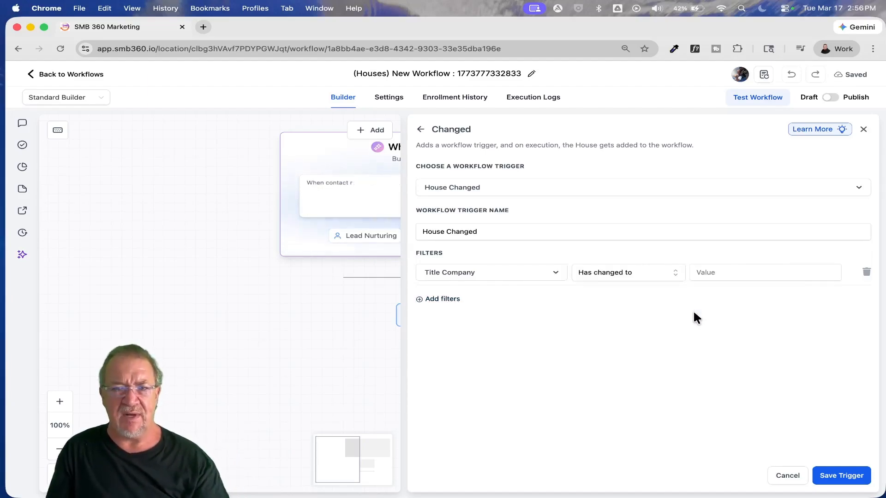
Step: Discard the unsaved House Changed trigger and return to the workflow list
{"action": "left_click", "coordinate": [785, 473]}
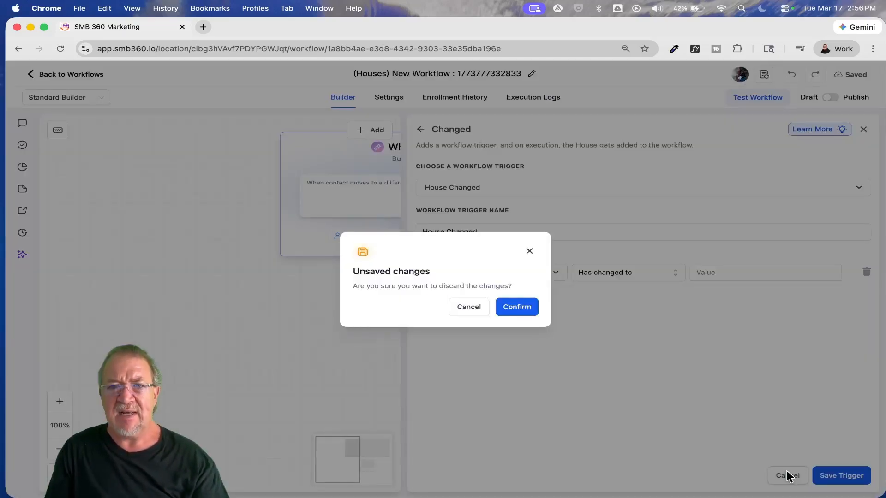
{"action": "left_click", "coordinate": [513, 310]}
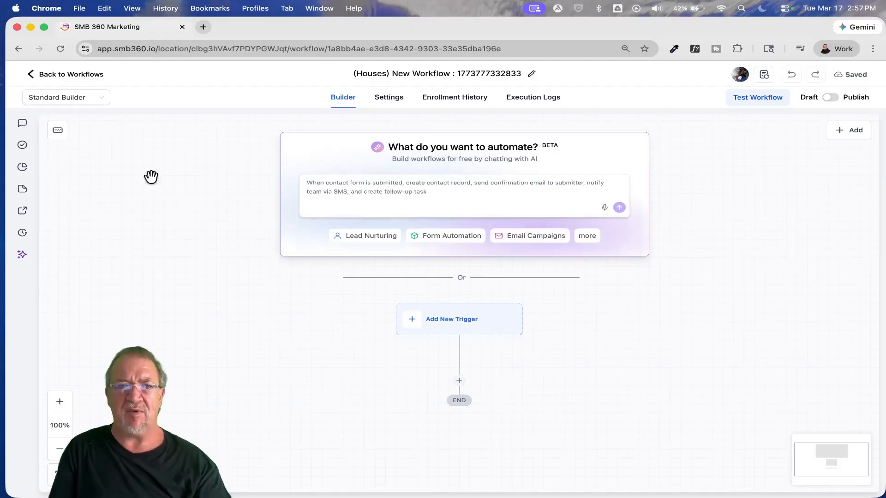
{"action": "left_click", "coordinate": [55, 74]}
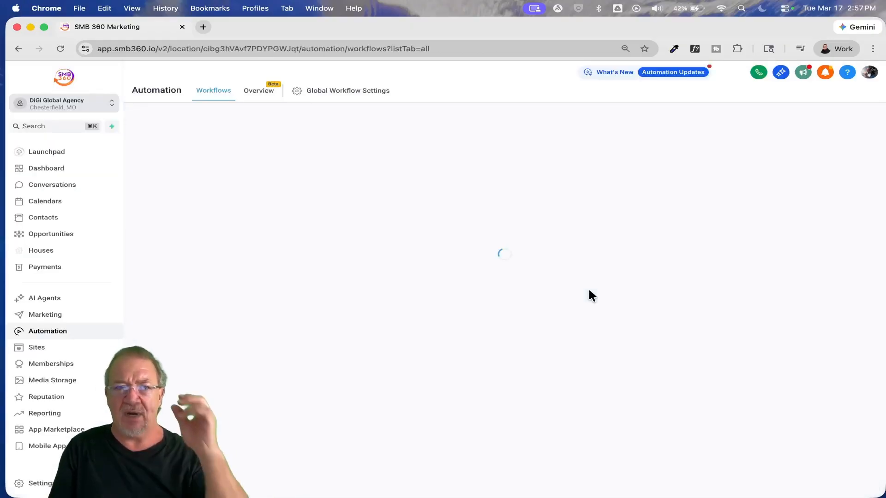